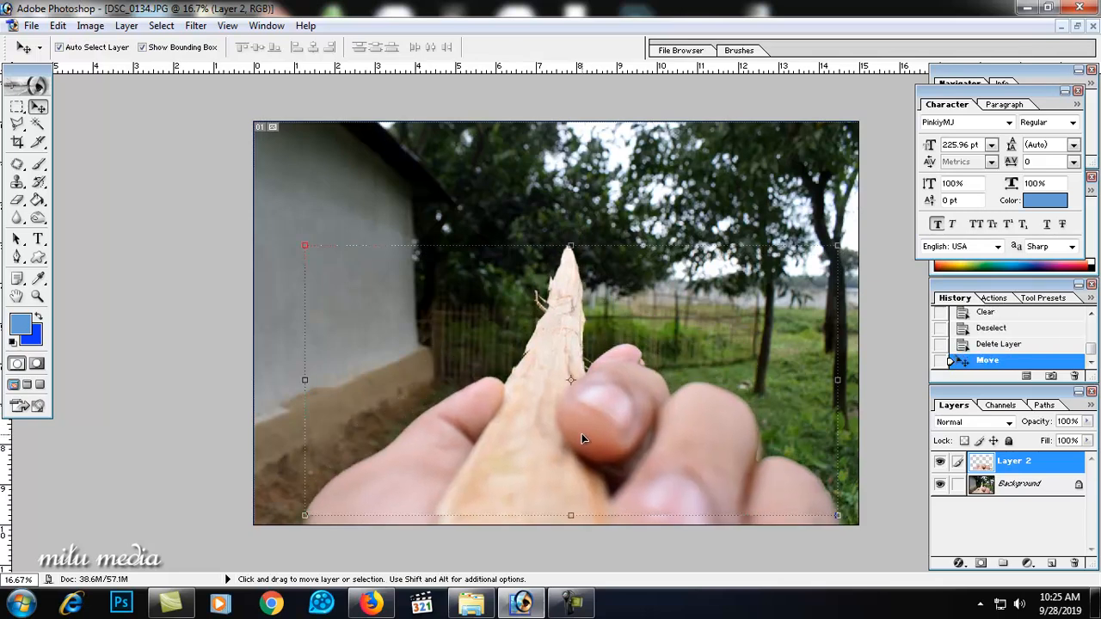
# Hide the Background layer and add a new empty layer directly beneath the hand cutout layer
pyautogui.click(940, 485)
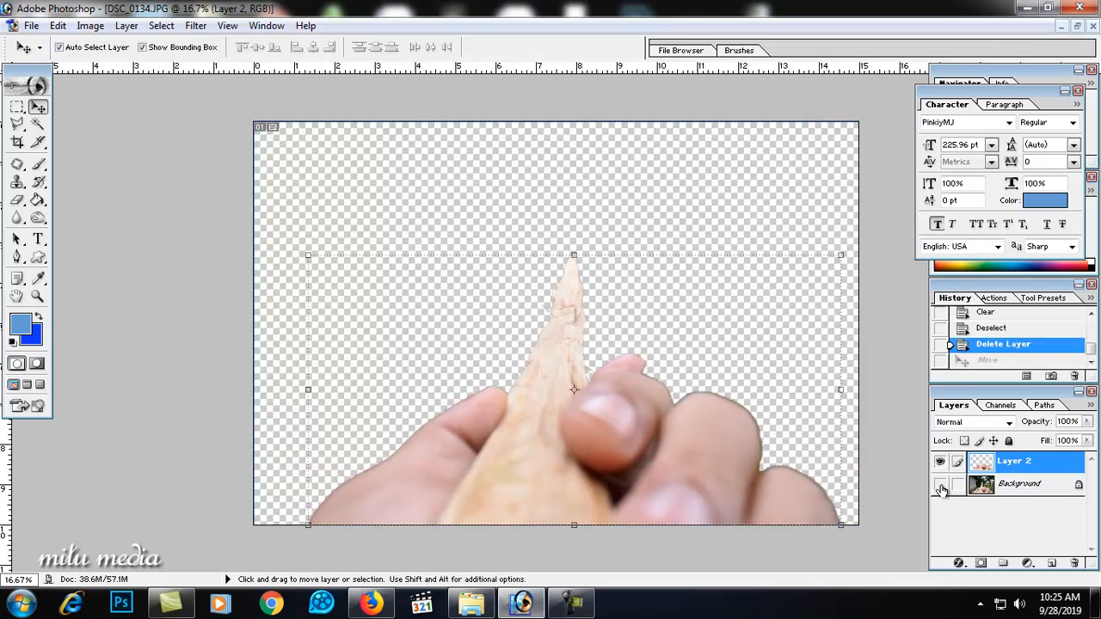
pyautogui.click(1051, 563)
pyautogui.moveTo(1038, 465); pyautogui.dragTo(1028, 498)
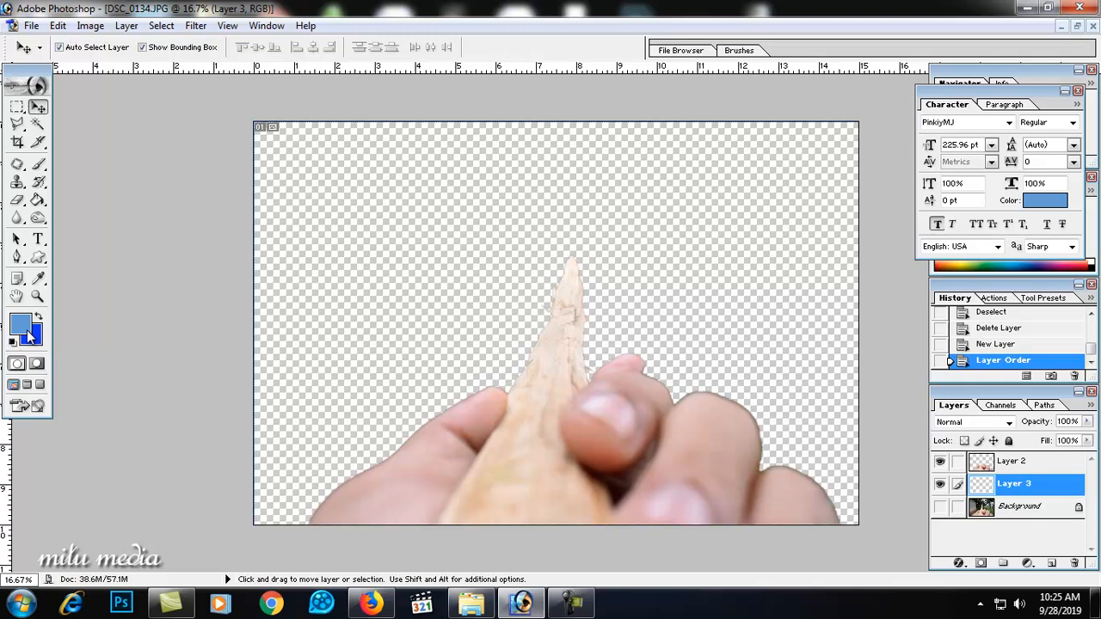
# Fill the new layer with a radial gradient from light blue near the stick to dark blue at the canvas edges
pyautogui.moveTo(49, 199); pyautogui.dragTo(77, 205)
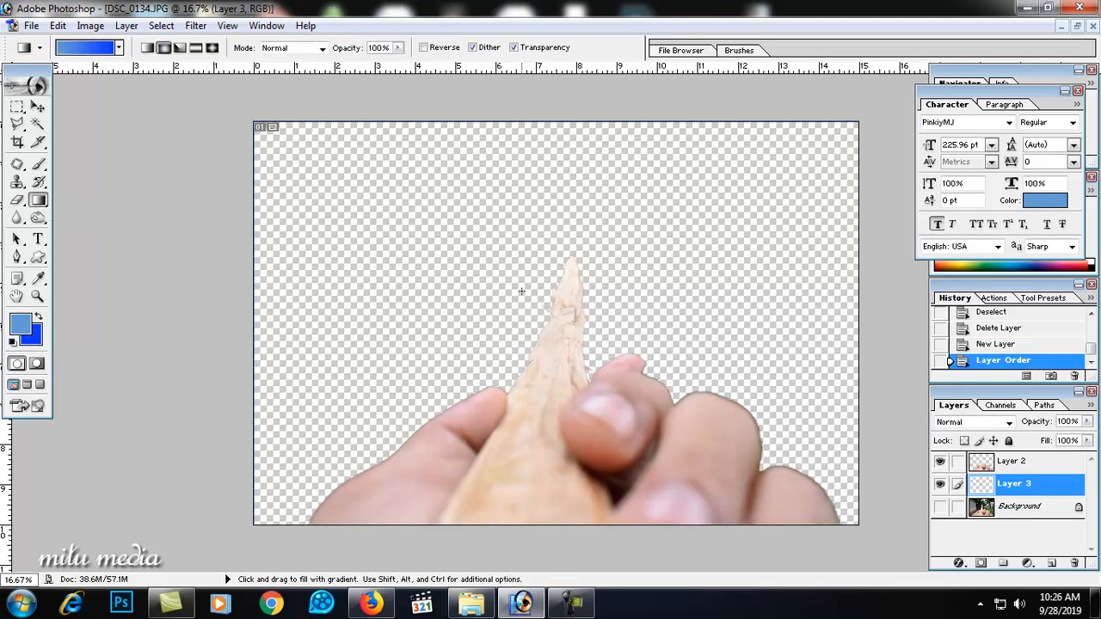
pyautogui.moveTo(572, 323); pyautogui.dragTo(807, 273)
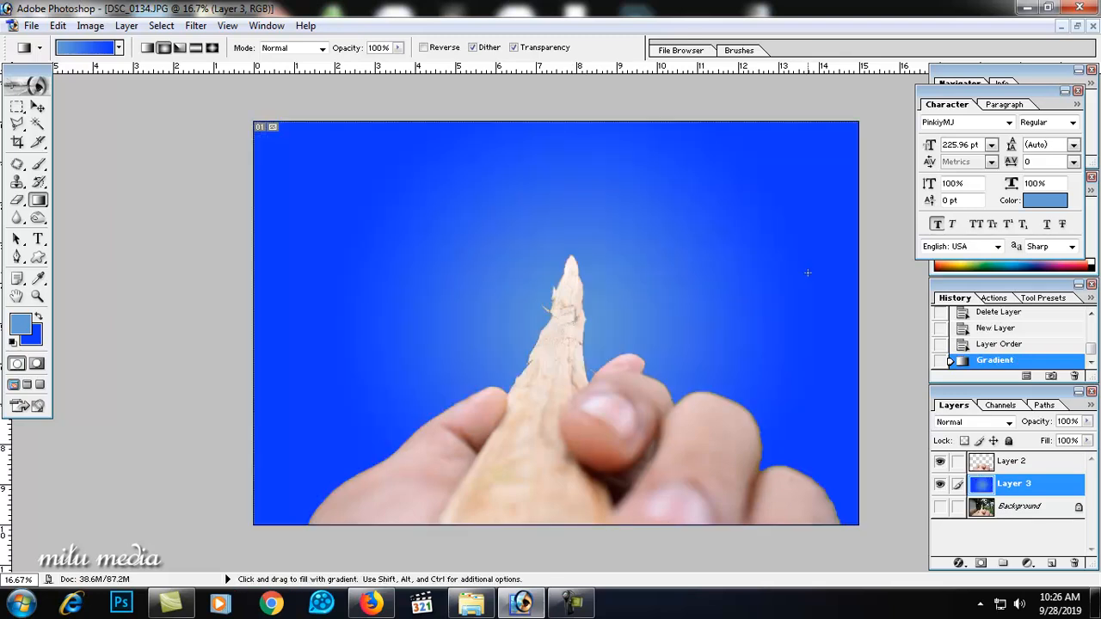
pyautogui.click(37, 106)
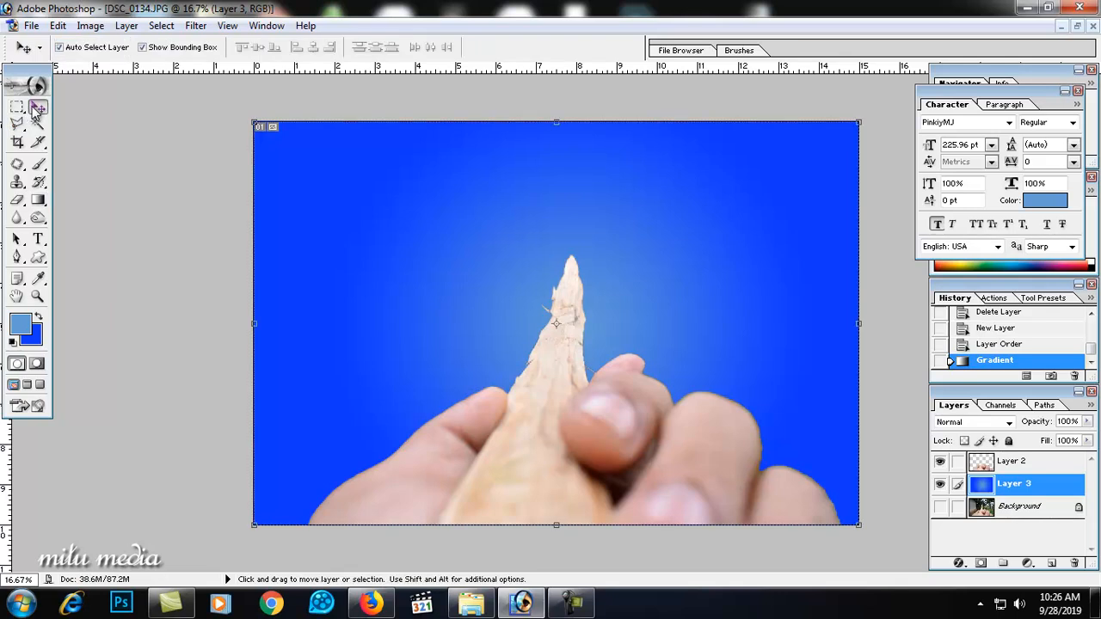
pyautogui.keyDown('ctrl'); pyautogui.click(647, 349); pyautogui.keyUp('ctrl')
pyautogui.hotkey('ctrl', '0')
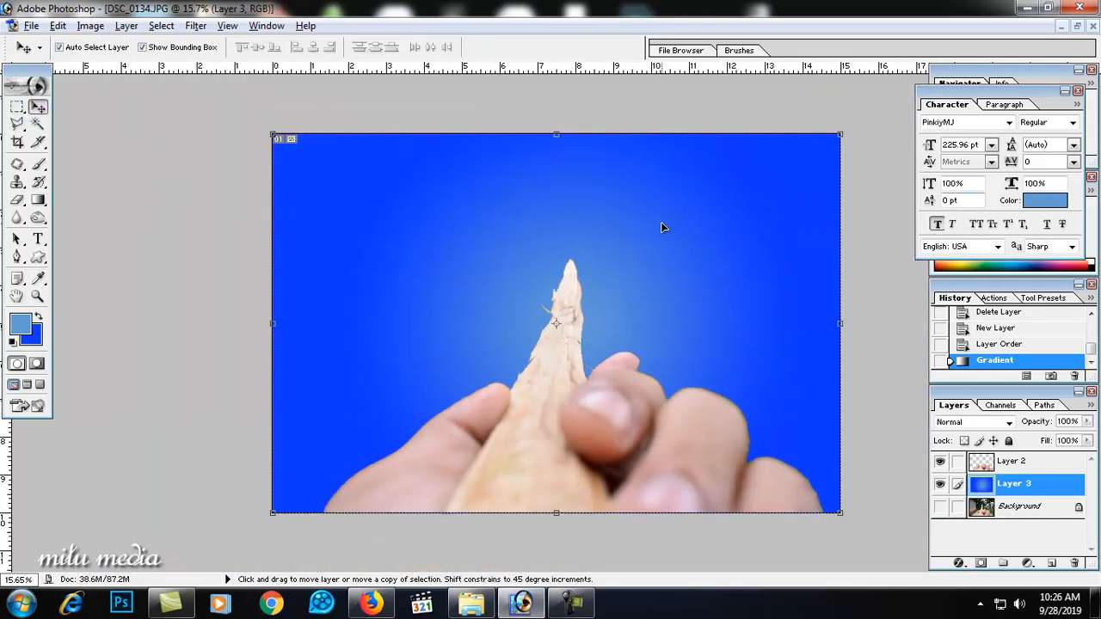
# Bring the 62-624979 walking couple image into DSC_0134.JPG and place its layer in front of the hand cutout
pyautogui.click(1024, 8)
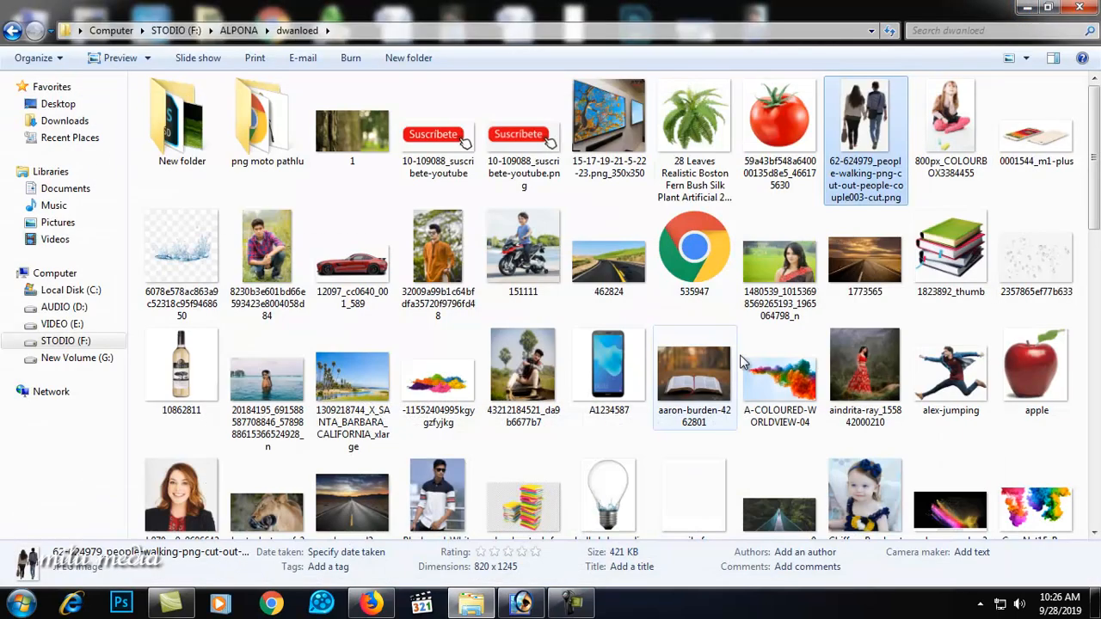
pyautogui.moveTo(886, 150); pyautogui.dragTo(503, 391)
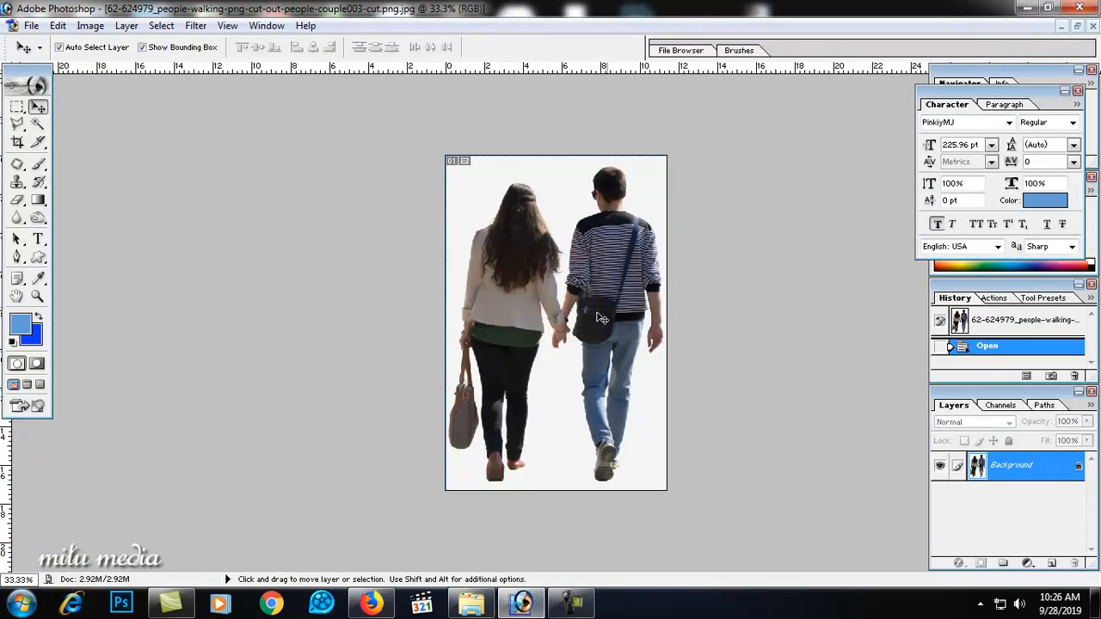
pyautogui.click(1077, 27)
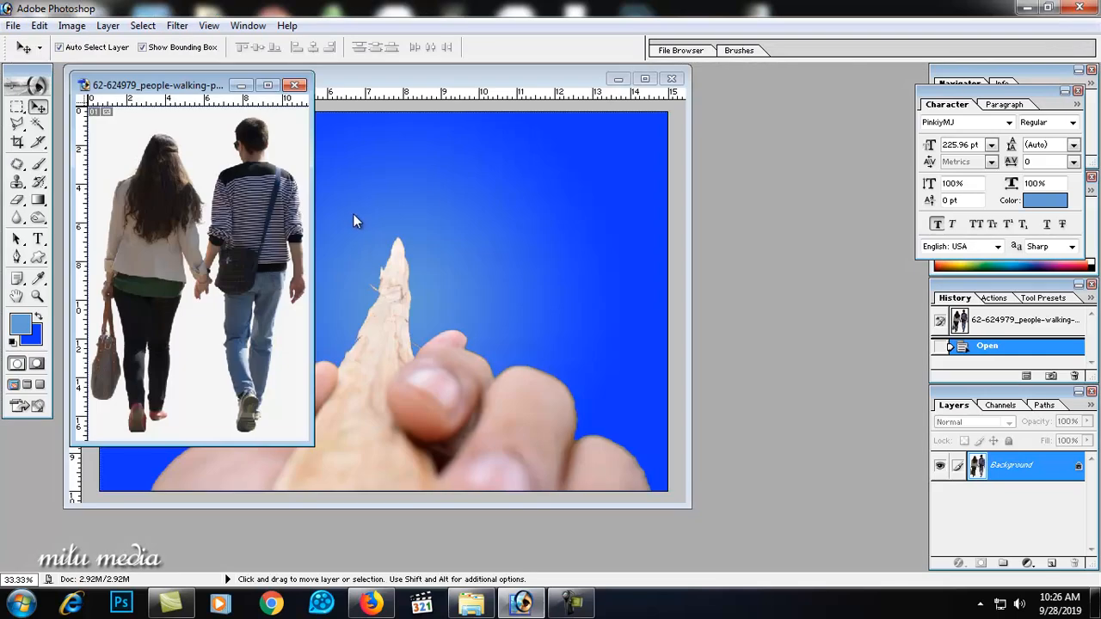
pyautogui.moveTo(242, 231); pyautogui.dragTo(384, 272)
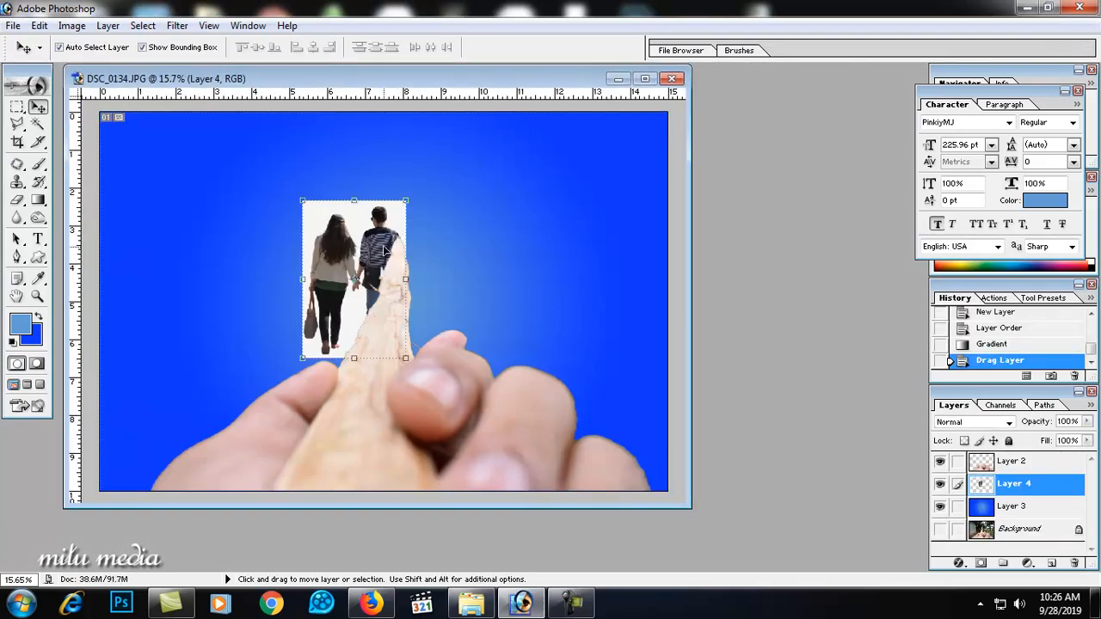
pyautogui.doubleClick(503, 80)
pyautogui.hotkey('ctrl', '0')
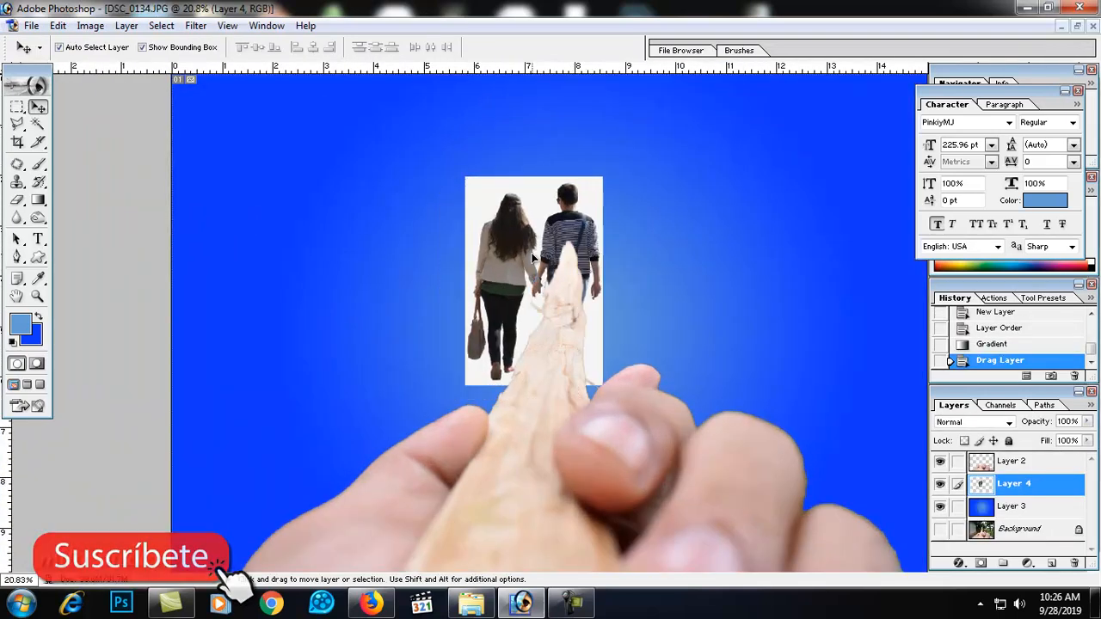
pyautogui.moveTo(532, 256); pyautogui.dragTo(537, 261)
pyautogui.hotkey('ctrl', ']')
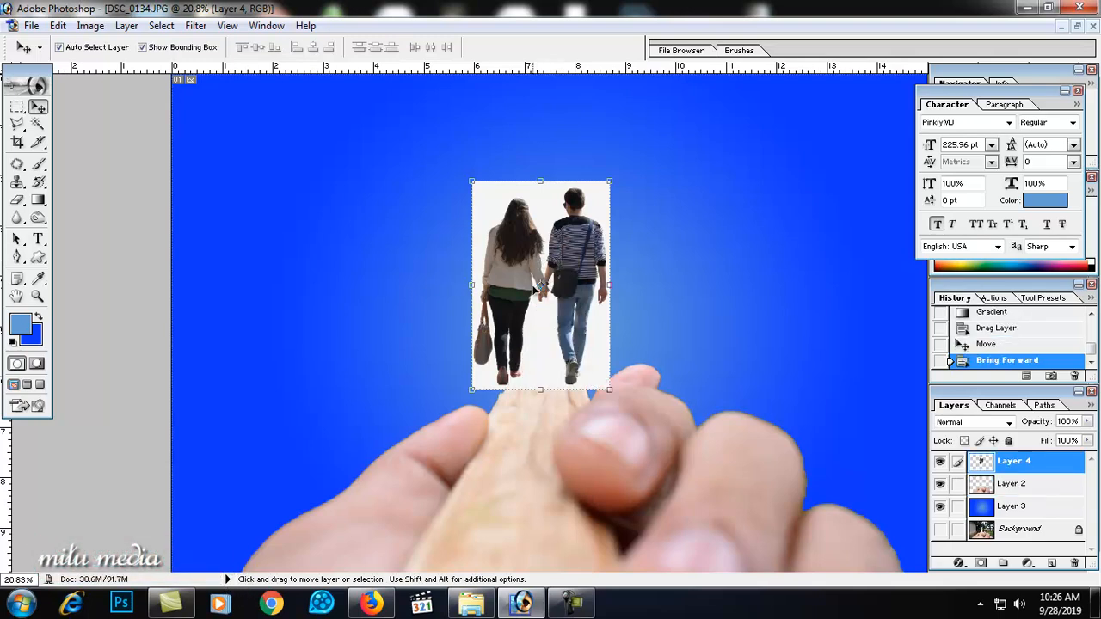
# Remove the white background around the walking couple with the Magic Wand at tolerance 32
pyautogui.press('w')
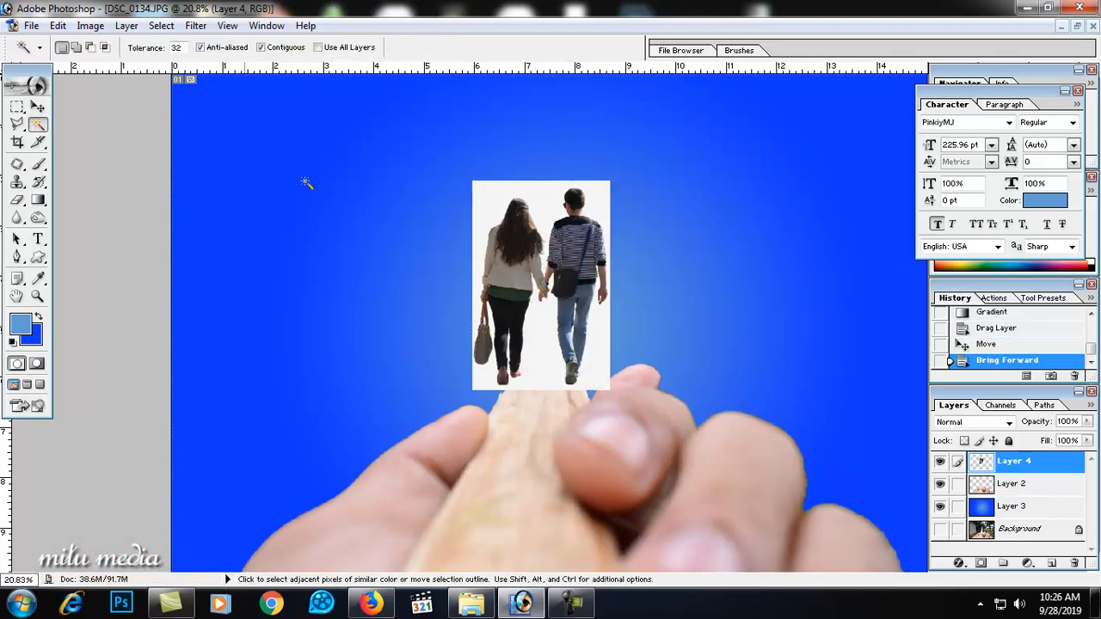
pyautogui.click(552, 215)
pyautogui.click(552, 215)
pyautogui.keyDown('shift'); pyautogui.click(553, 215); pyautogui.keyUp('shift')
pyautogui.keyDown('shift'); pyautogui.click(552, 215); pyautogui.keyUp('shift')
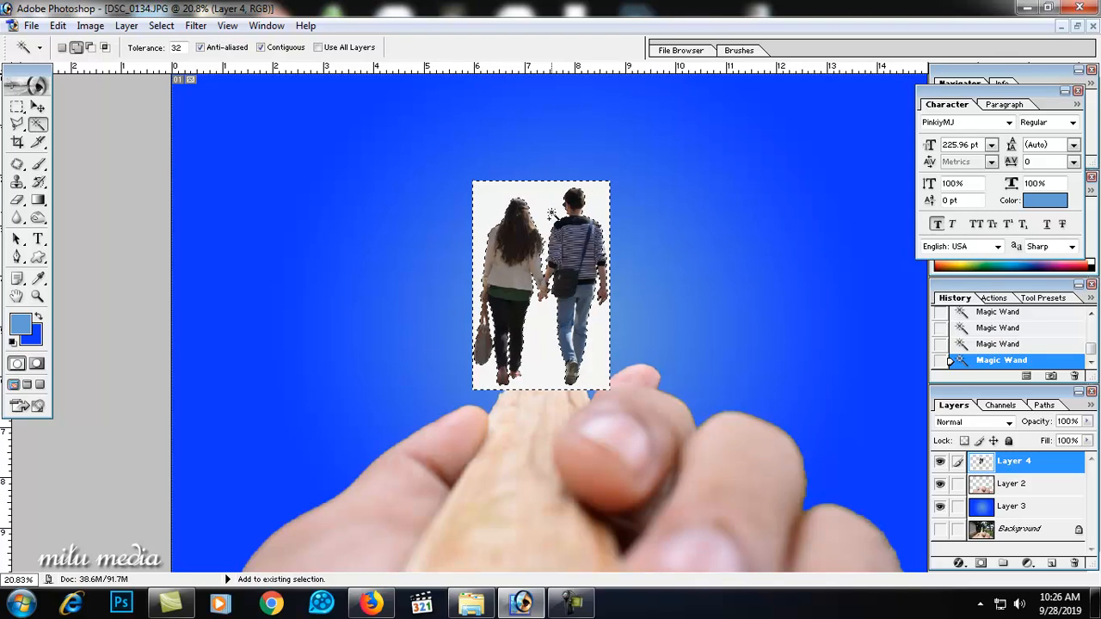
pyautogui.press('Delete')
pyautogui.hotkey('ctrl', 'd')
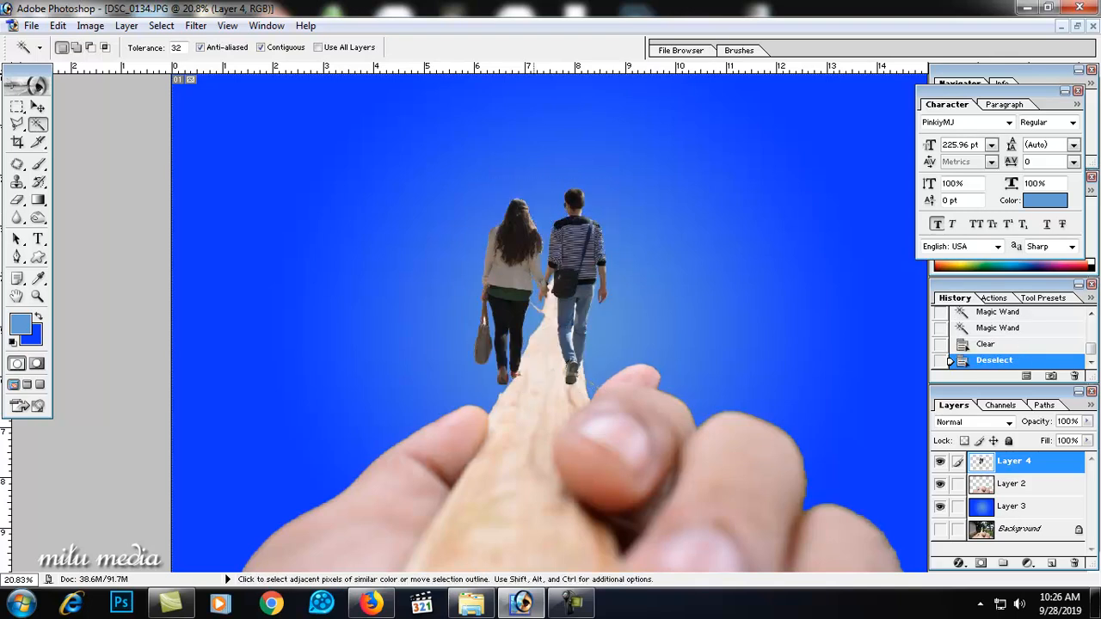
pyautogui.keyDown('ctrl'); pyautogui.click(526, 346); pyautogui.keyUp('ctrl')
pyautogui.keyDown('ctrl'); pyautogui.click(526, 346); pyautogui.keyUp('ctrl')
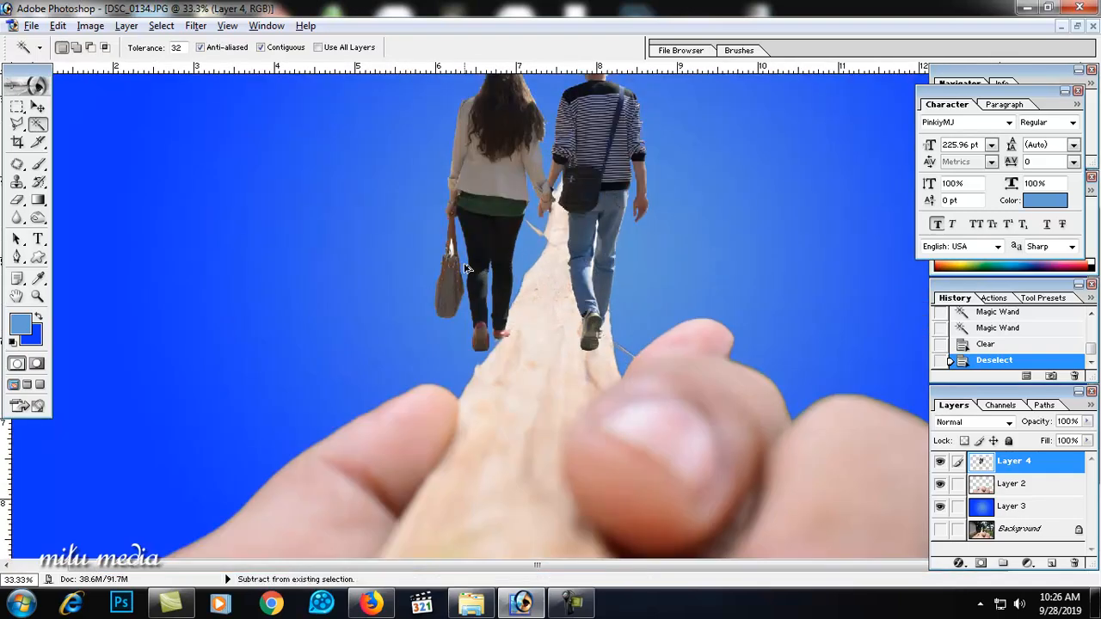
pyautogui.keyDown('ctrl'); pyautogui.click(469, 270); pyautogui.keyUp('ctrl')
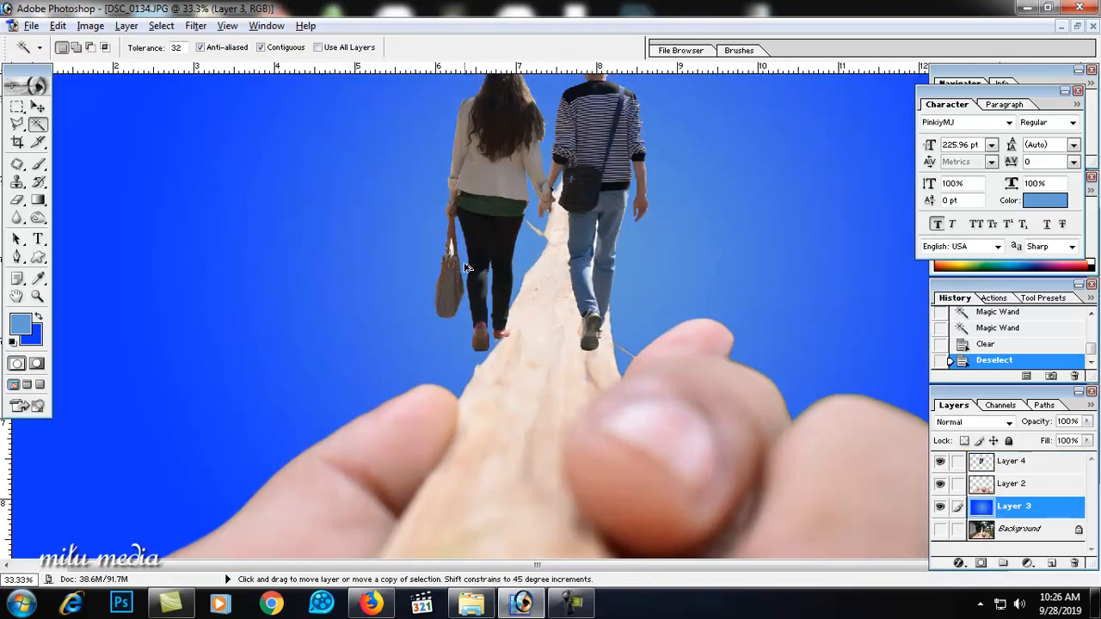
pyautogui.hotkey('ctrl', 'b')
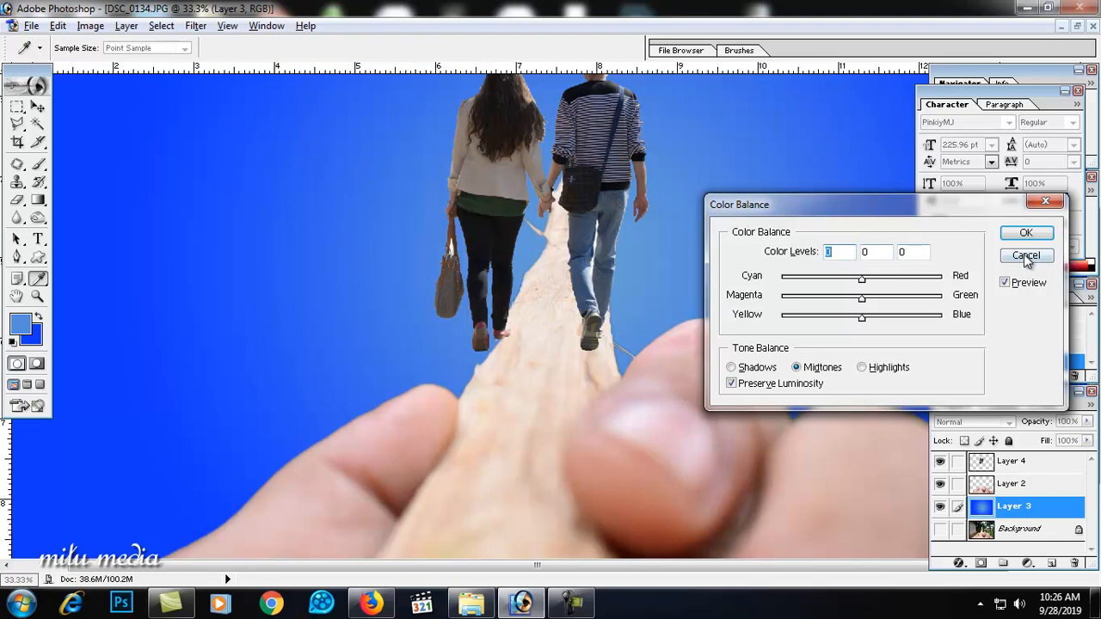
pyautogui.click(1029, 258)
pyautogui.keyDown('ctrl'); pyautogui.click(516, 269); pyautogui.keyUp('ctrl')
pyautogui.keyDown('ctrl'); pyautogui.click(523, 295); pyautogui.keyUp('ctrl')
pyautogui.click(467, 310)
pyautogui.hotkey('ctrl', 'd')
# Delete the leftover white area between the handles of the woman's handbag on the couple layer
pyautogui.click(987, 465)
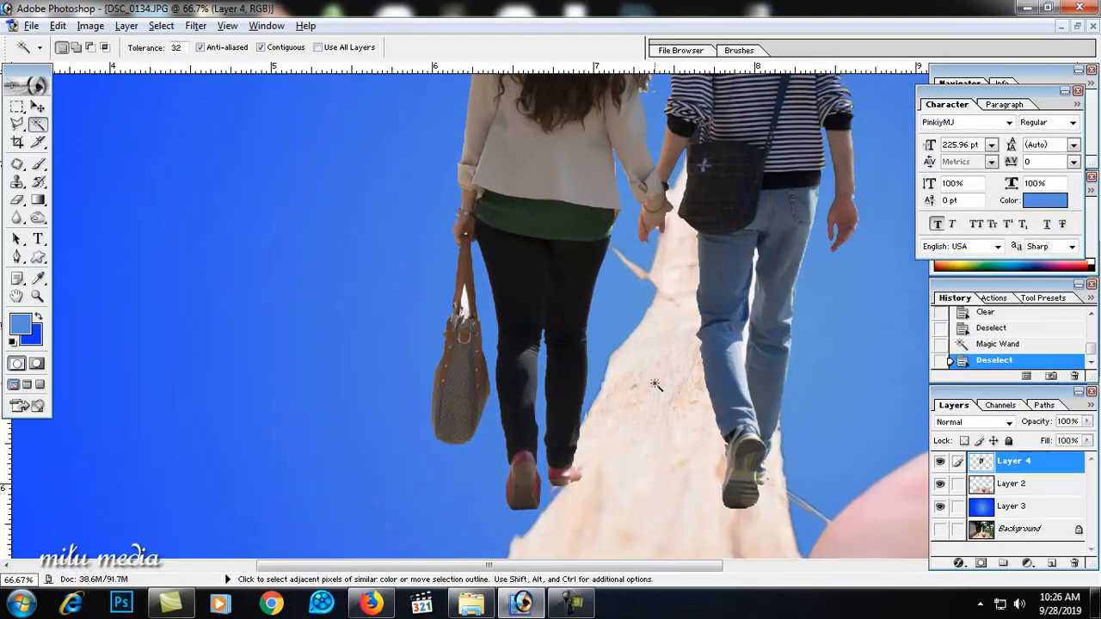
pyautogui.click(466, 303)
pyautogui.press('Delete')
pyautogui.hotkey('ctrl', 'd')
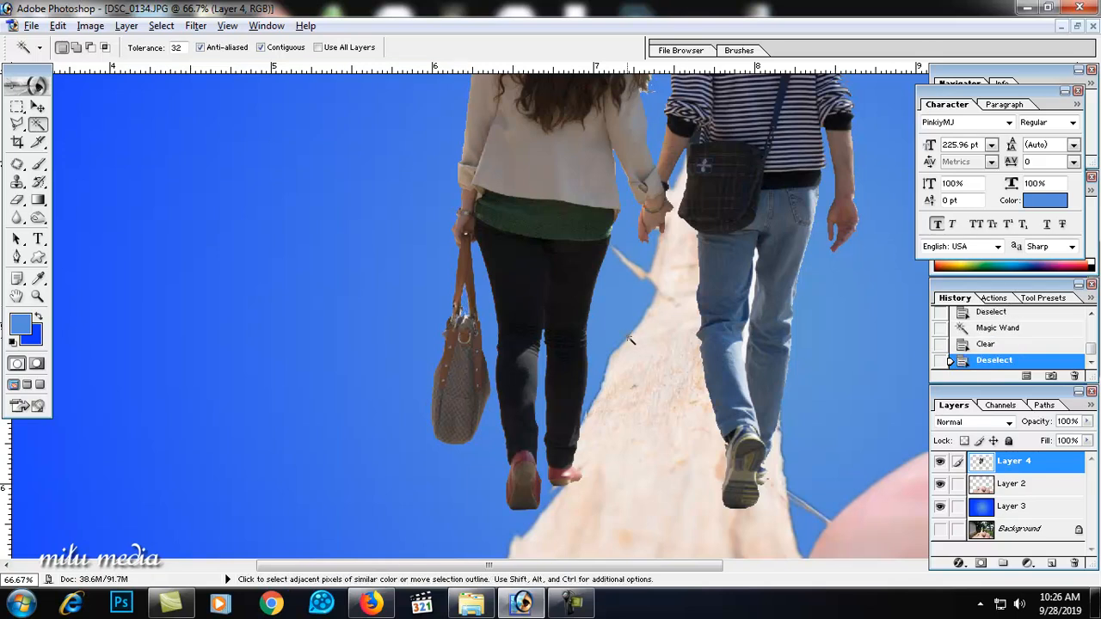
# Delete the leftover white area between the man's legs and clear the selection
pyautogui.hotkey('ctrl', '-')
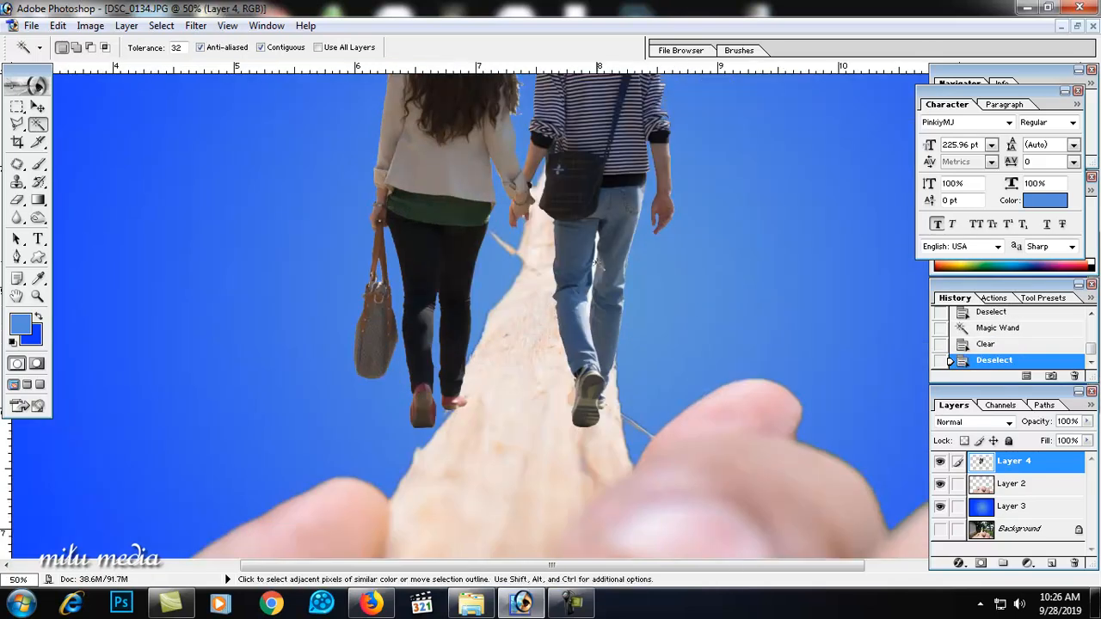
pyautogui.click(597, 267)
pyautogui.press('Delete')
pyautogui.hotkey('ctrl', 'd')
pyautogui.click(713, 280)
pyautogui.hotkey('ctrl', 'd')
# Scale down the couple with Free Transform and position them standing on the wooden stick
pyautogui.press('v')
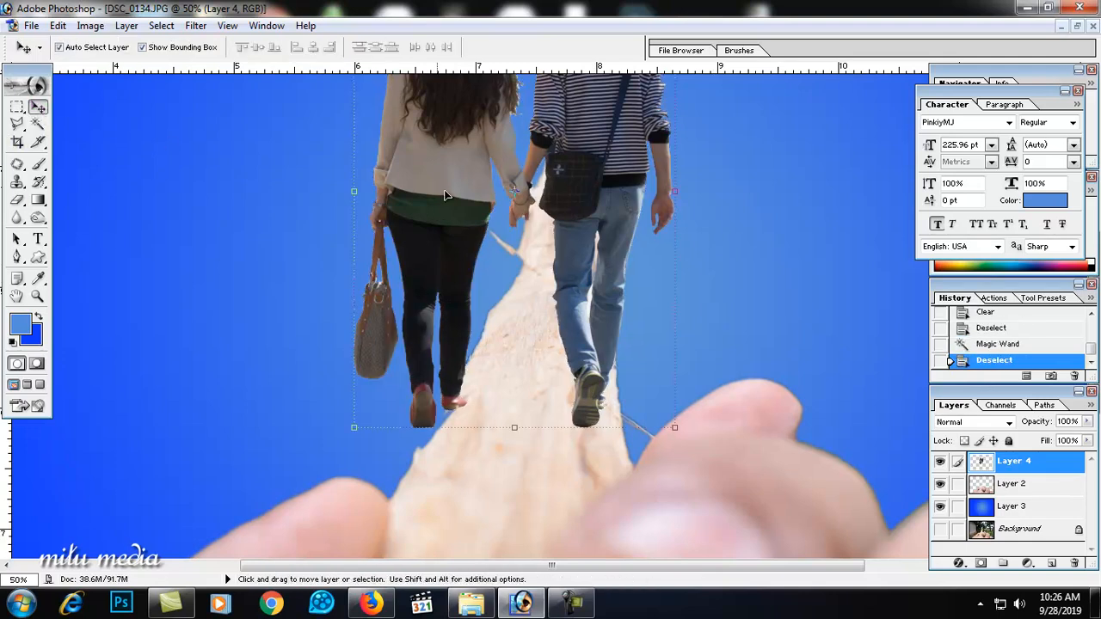
pyautogui.scroll(-2, 597, 215)
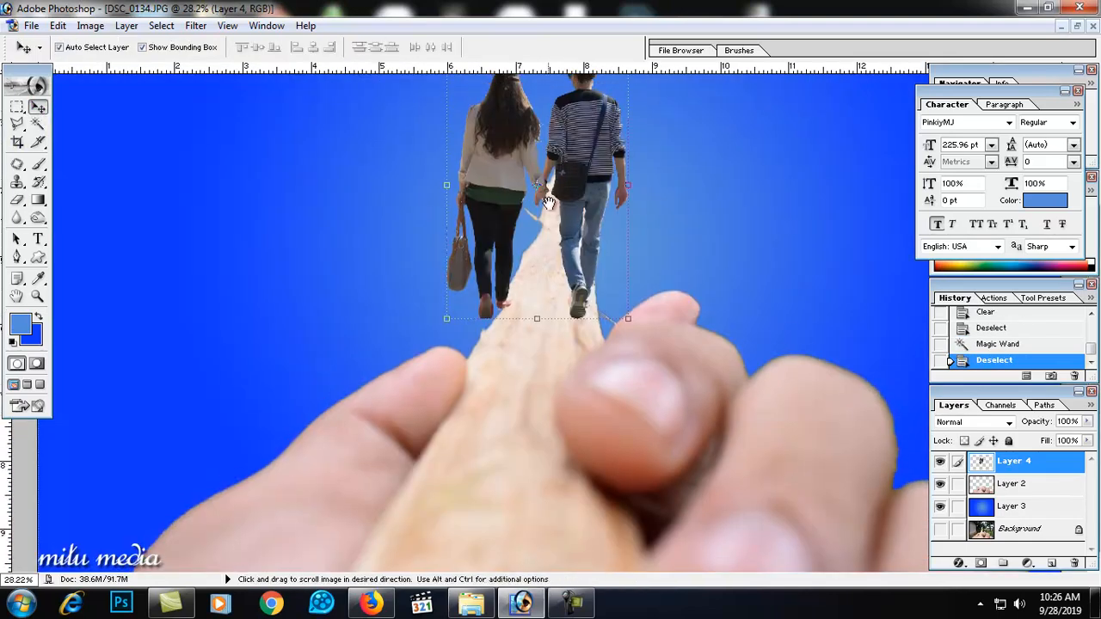
pyautogui.scroll(2, 556, 239)
pyautogui.moveTo(629, 108); pyautogui.dragTo(570, 189)
pyautogui.moveTo(519, 260); pyautogui.dragTo(567, 248)
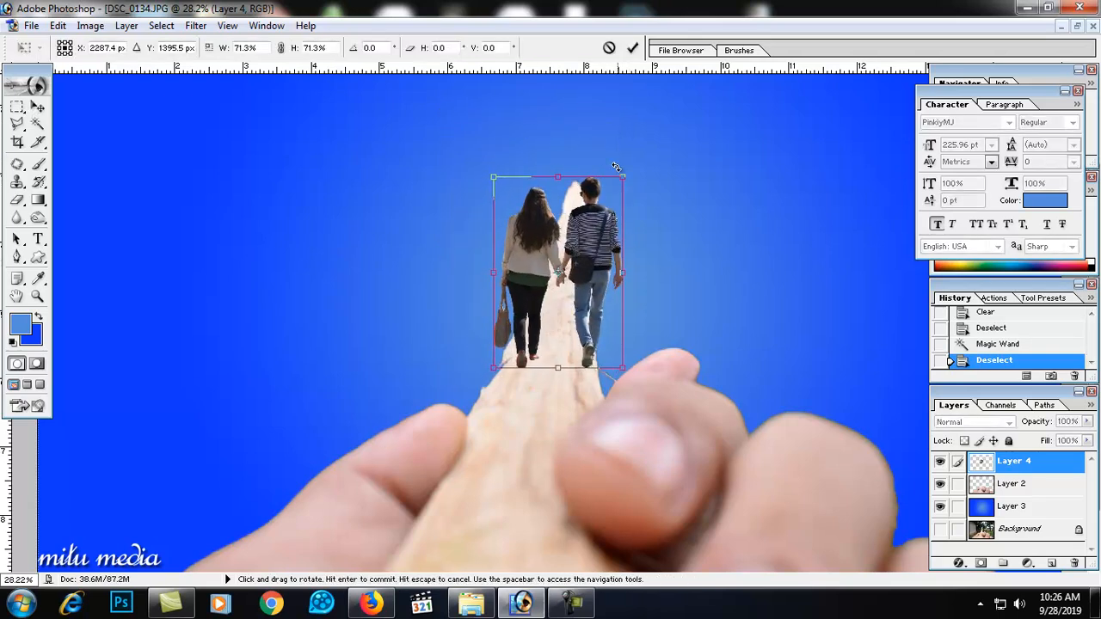
pyautogui.moveTo(622, 178); pyautogui.dragTo(605, 205)
pyautogui.press('Return')
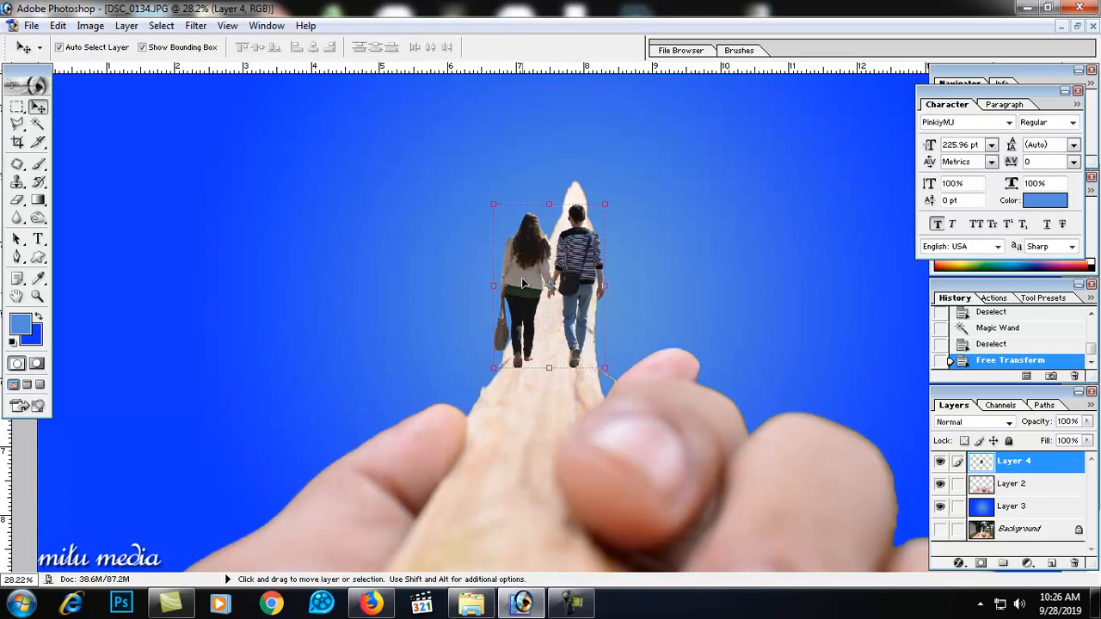
pyautogui.moveTo(524, 272); pyautogui.dragTo(525, 273)
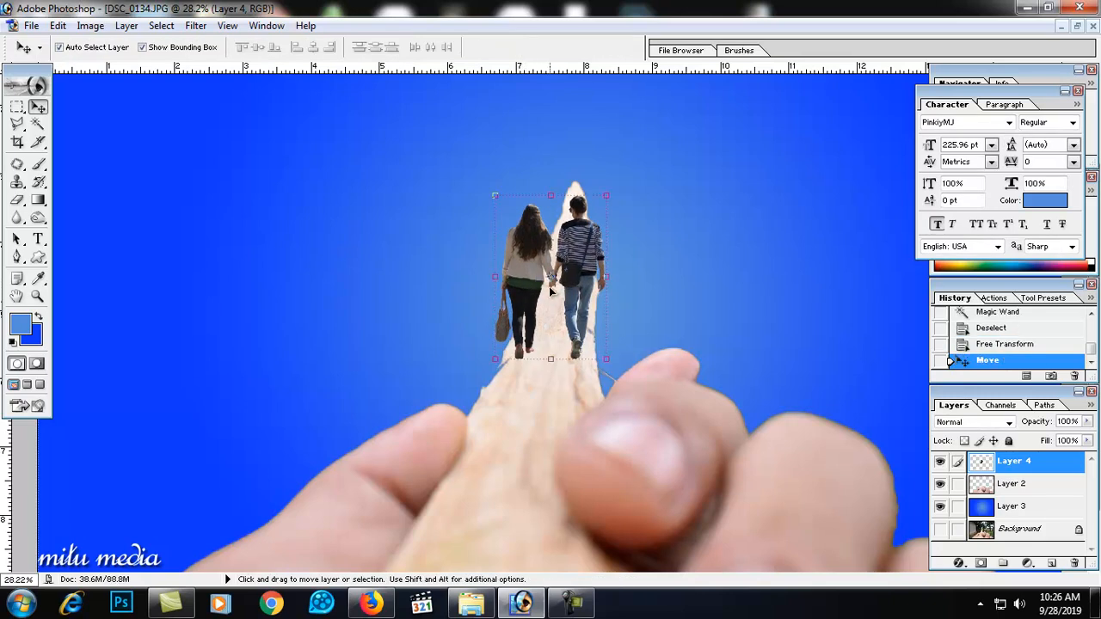
# Move the hand and stick layer down so it extends past the canvas's lower edge
pyautogui.scroll(-2, 551, 303)
pyautogui.scroll(-3, 634, 398)
pyautogui.moveTo(571, 414)
pyautogui.mouseDown()
pyautogui.moveTo(566, 435)
pyautogui.moveTo(589, 437)
pyautogui.moveTo(585, 449)
pyautogui.moveTo(572, 434)
pyautogui.mouseUp()
pyautogui.click(572, 315)
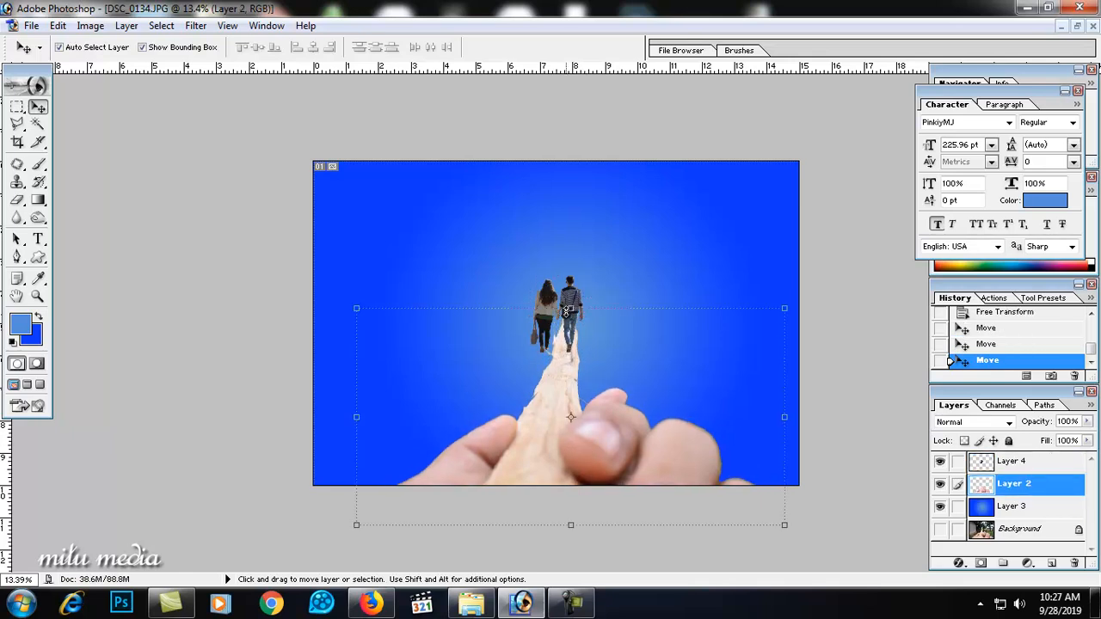
# Move the couple layer down so their feet stand on the lowered wooden stick
pyautogui.rightClick(570, 294)
pyautogui.click(582, 301)
pyautogui.moveTo(569, 299); pyautogui.dragTo(568, 344)
pyautogui.keyDown('ctrl'); pyautogui.click(572, 379); pyautogui.keyUp('ctrl')
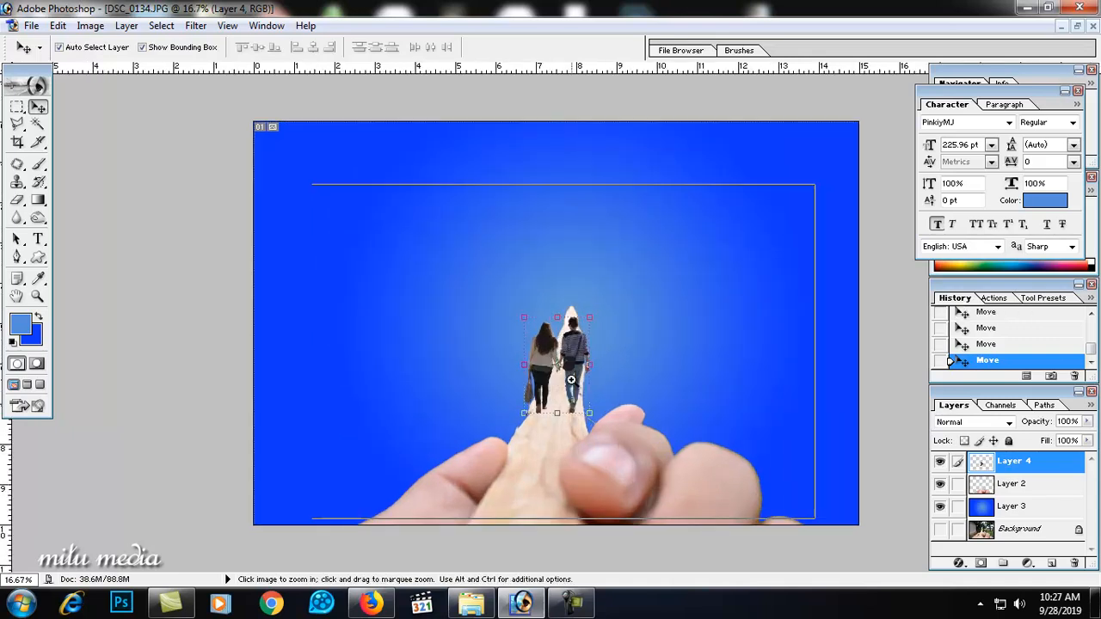
pyautogui.keyDown('ctrl'); pyautogui.click(571, 379); pyautogui.keyUp('ctrl')
pyautogui.keyDown('ctrl'); pyautogui.click(571, 379); pyautogui.keyUp('ctrl')
pyautogui.moveTo(562, 280); pyautogui.dragTo(562, 271)
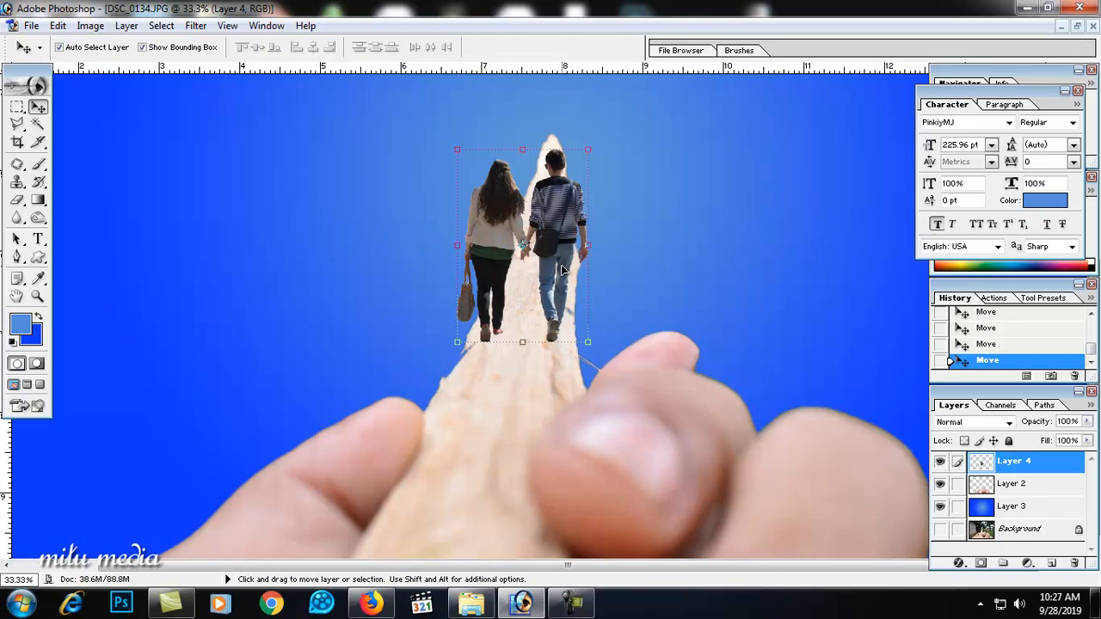
# Duplicate the couple layer and turn the copy into a black silhouette with Saturation -100 and Lightness -100
pyautogui.hotkey('ctrl', 'j')
pyautogui.moveTo(564, 213); pyautogui.dragTo(567, 254)
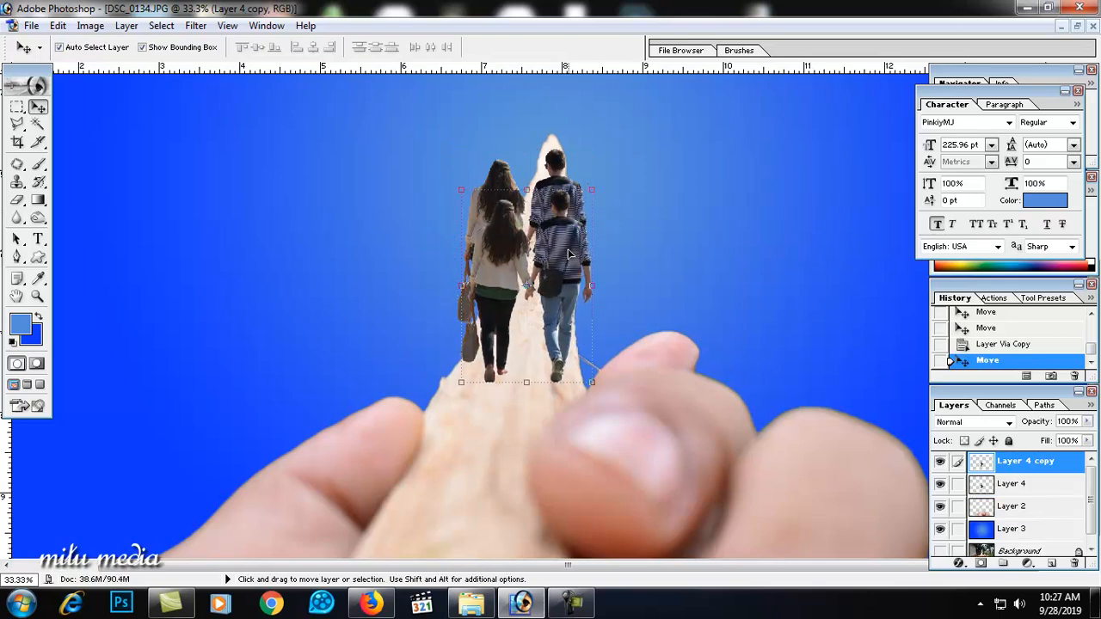
pyautogui.hotkey('ctrl', 'u')
pyautogui.moveTo(835, 301); pyautogui.dragTo(722, 318)
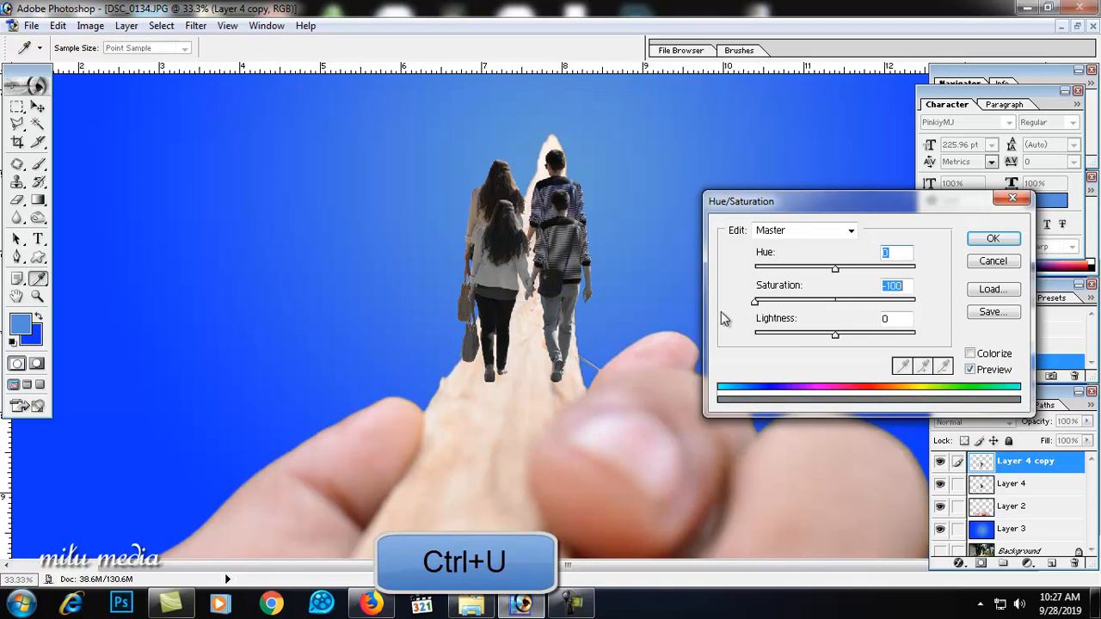
pyautogui.moveTo(834, 333); pyautogui.dragTo(740, 336)
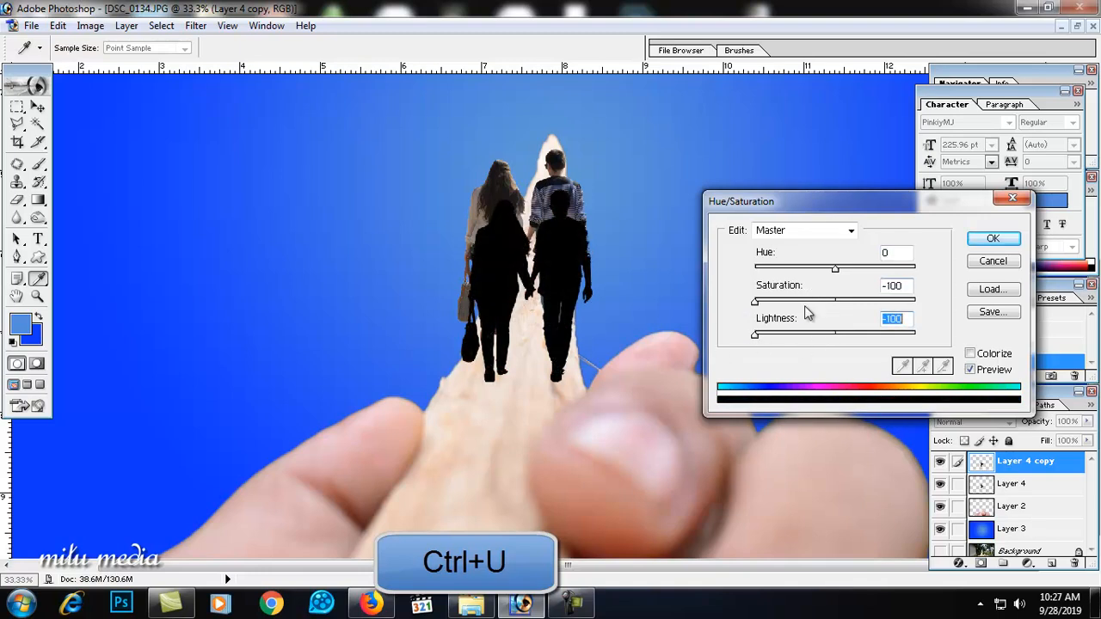
pyautogui.click(968, 240)
# Flip and shorten the black silhouette downward, align it with the couple's feet and send it behind the couple layer
pyautogui.moveTo(527, 189); pyautogui.dragTo(484, 524)
pyautogui.press('Return')
pyautogui.moveTo(559, 458); pyautogui.dragTo(555, 407)
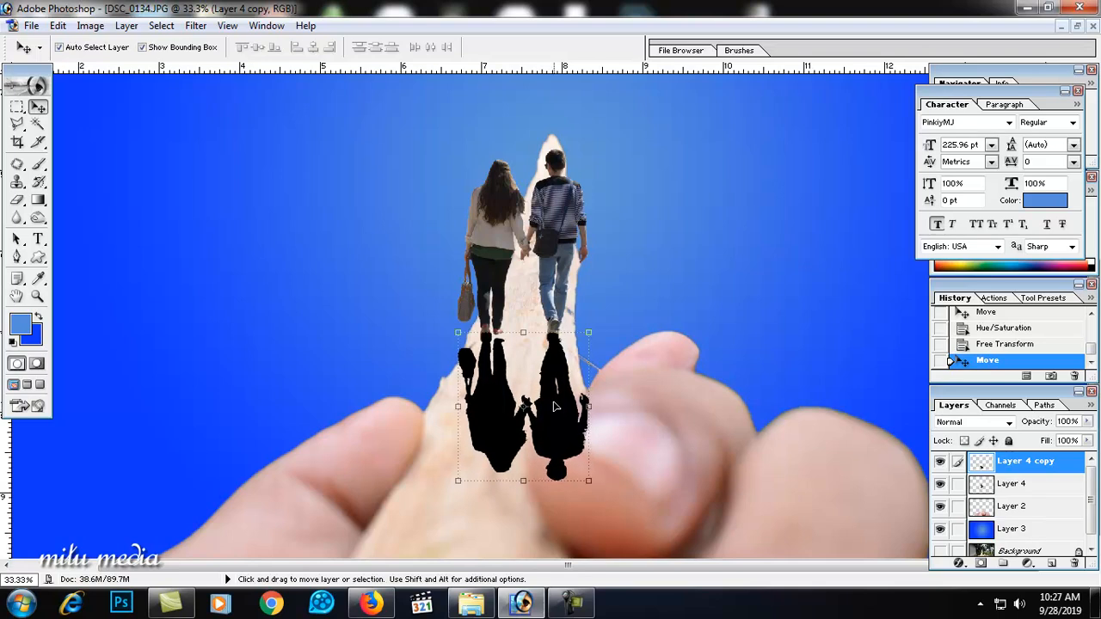
pyautogui.hotkey('ctrl', '[')
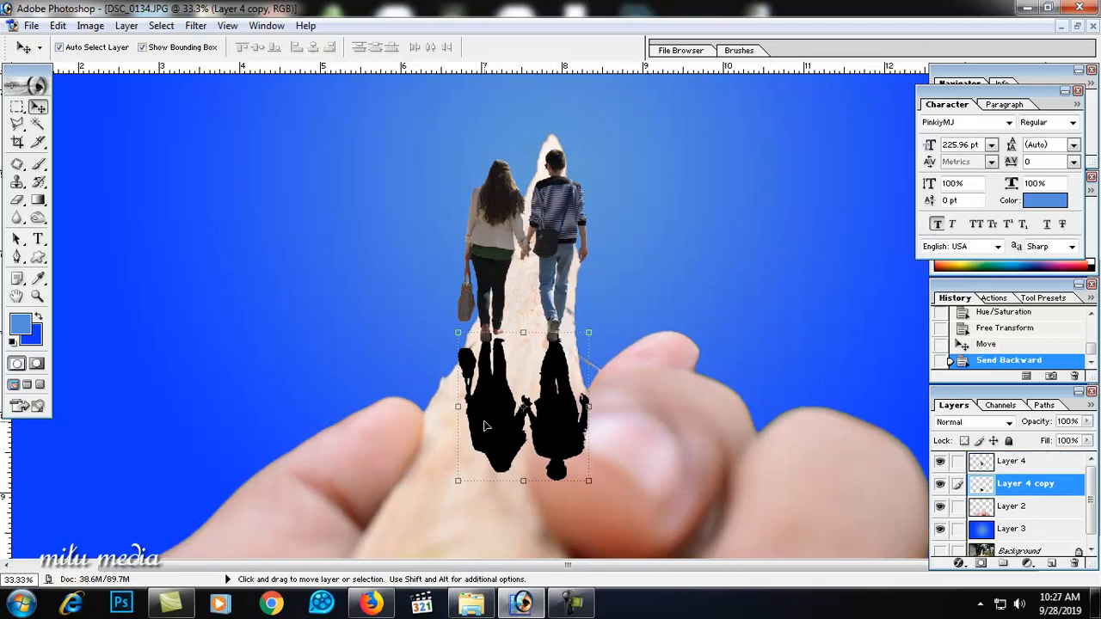
# Soften the black shadow layer with an 8.8-pixel Gaussian Blur and set its opacity to 50%
pyautogui.click(217, 27)
pyautogui.moveTo(236, 153)
pyautogui.click(443, 181)
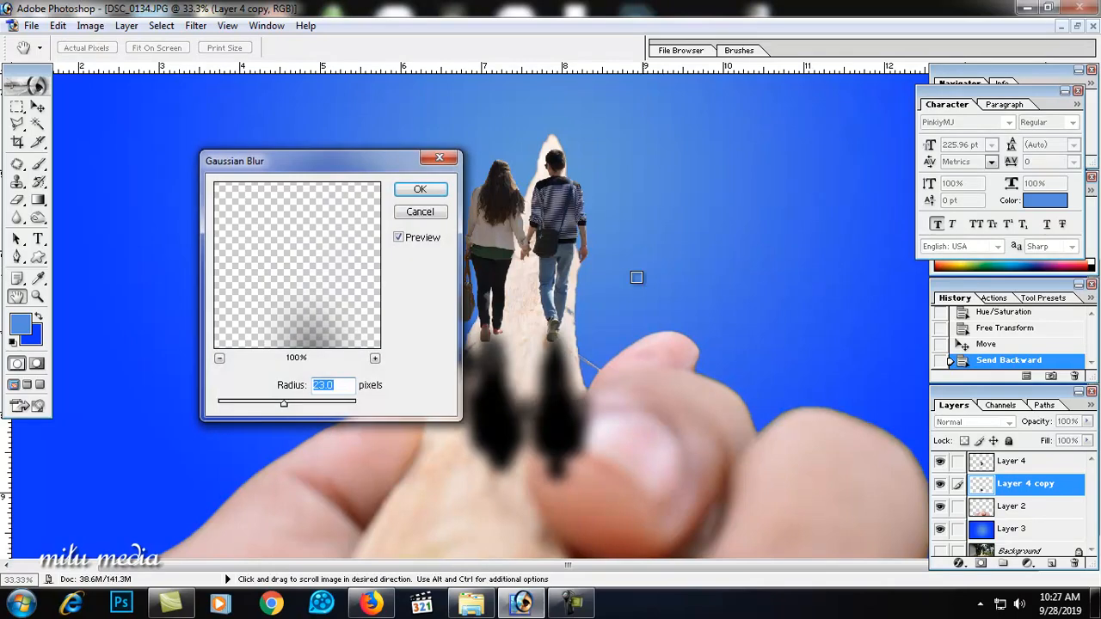
pyautogui.moveTo(321, 165); pyautogui.dragTo(784, 175)
pyautogui.moveTo(746, 412)
pyautogui.mouseDown()
pyautogui.moveTo(778, 417)
pyautogui.moveTo(732, 418)
pyautogui.mouseUp()
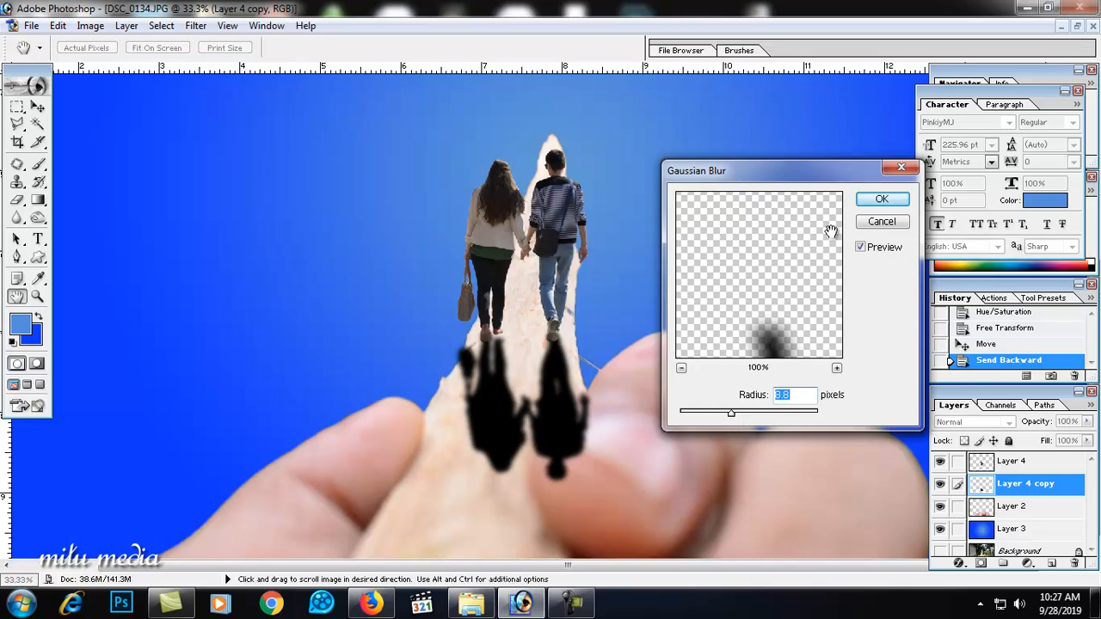
pyautogui.click(879, 200)
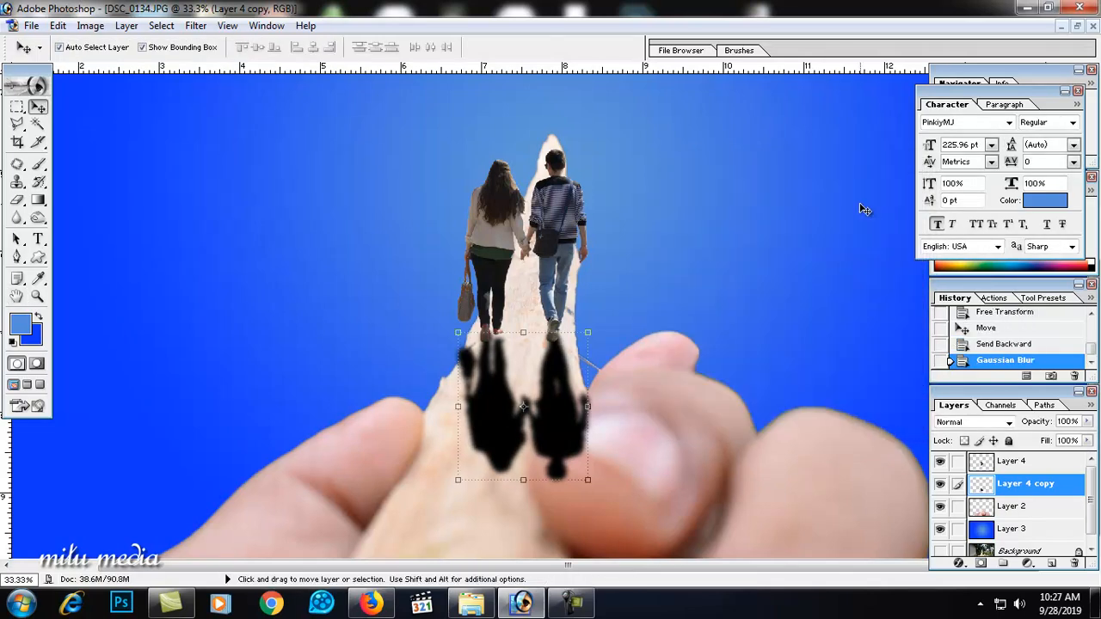
pyautogui.press('5')
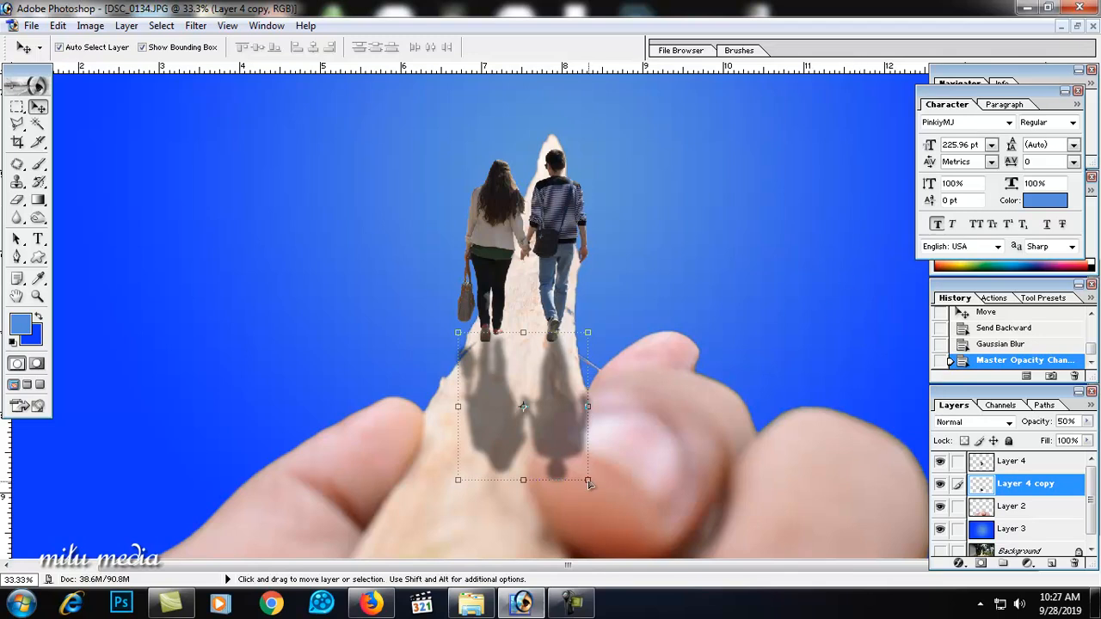
# Marquee-select the area around the lower end of the shadow and feather the selection by 200 pixels
pyautogui.click(19, 110)
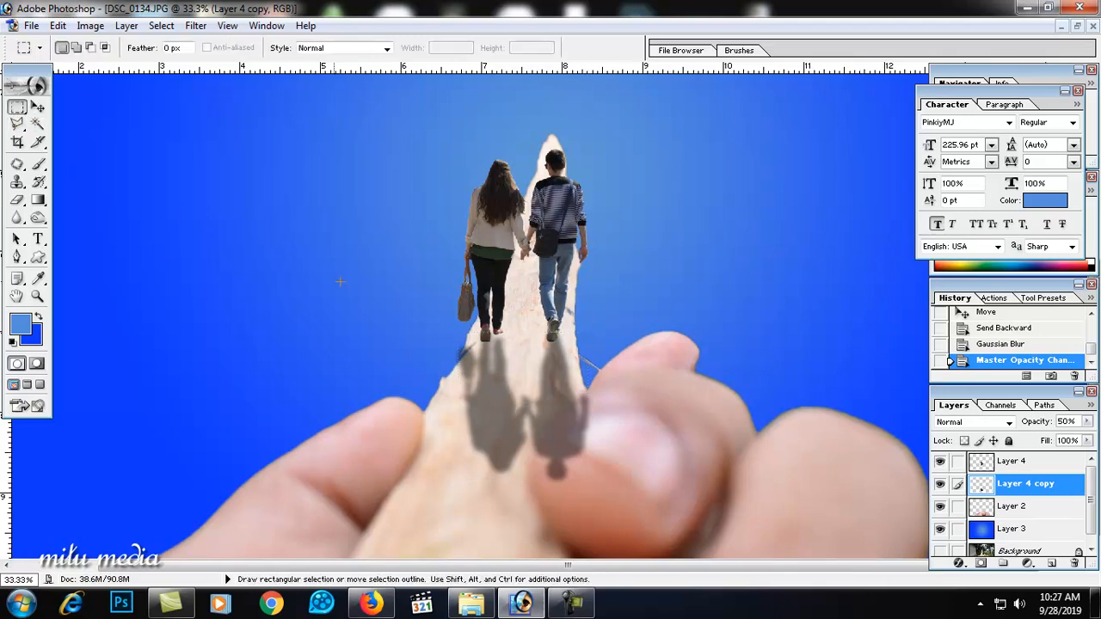
pyautogui.scroll(-1, 508, 318)
pyautogui.moveTo(657, 556); pyautogui.dragTo(681, 561)
pyautogui.moveTo(598, 447); pyautogui.dragTo(584, 473)
pyautogui.hotkey('ctrl', 'alt', 'd')
pyautogui.write('200')
pyautogui.press('Return')
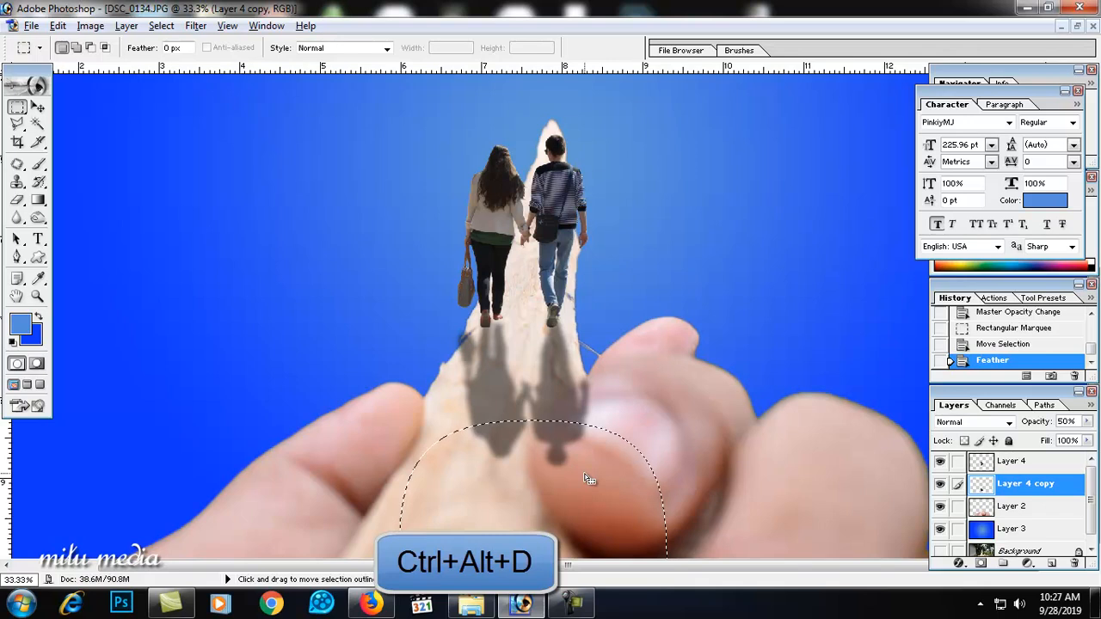
# Clear the feathered area of the shadow layer twice to fade the shadow's lower end, and deselect
pyautogui.hotkey('alt', 'BackSpace')
pyautogui.press('Delete')
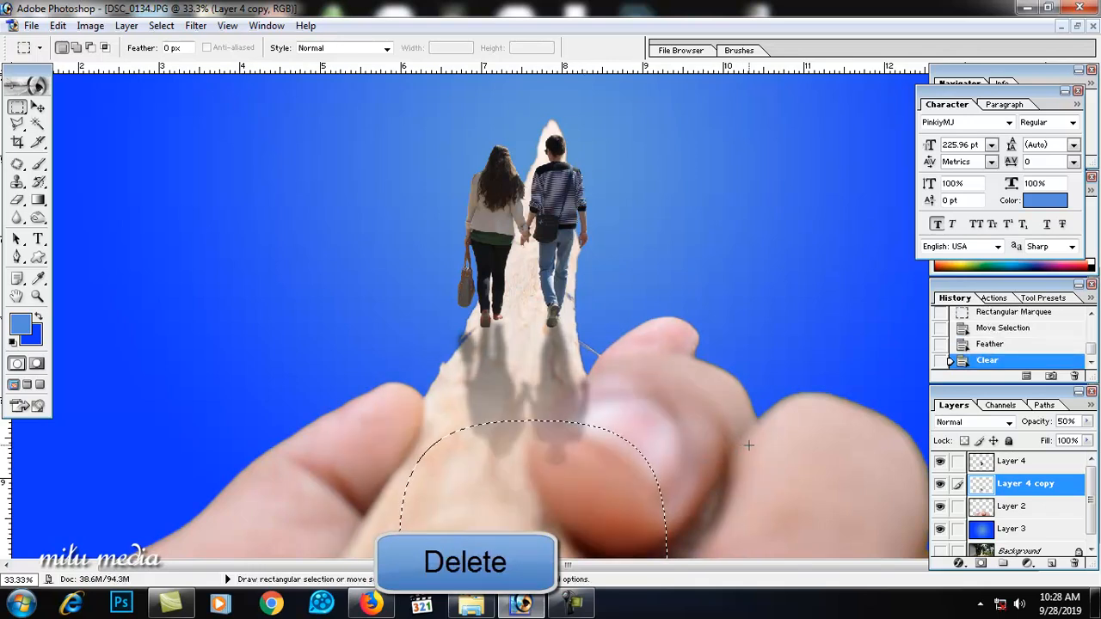
pyautogui.press('Delete')
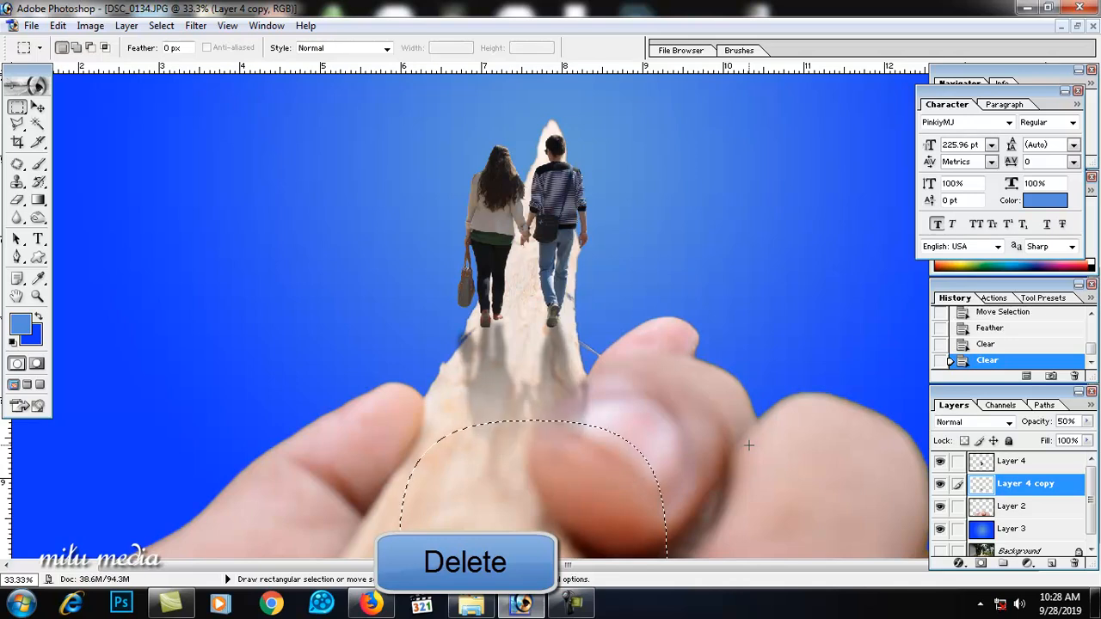
pyautogui.hotkey('ctrl', 'd')
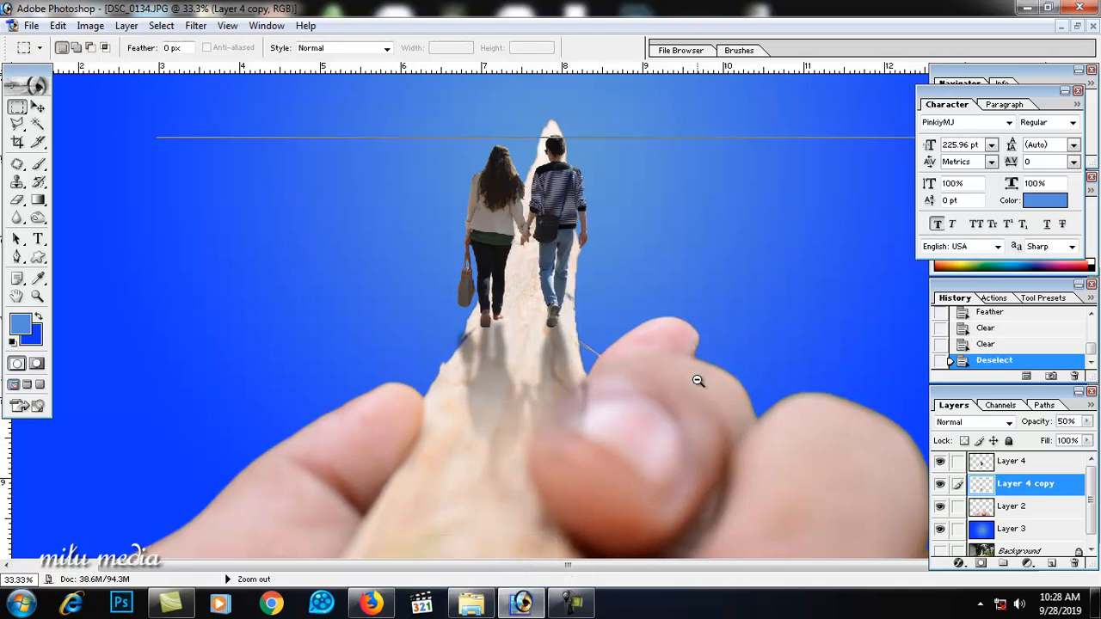
# Raise the faded shadow layer's opacity to about 73%
pyautogui.hotkey('ctrl', '-')
pyautogui.click(38, 106)
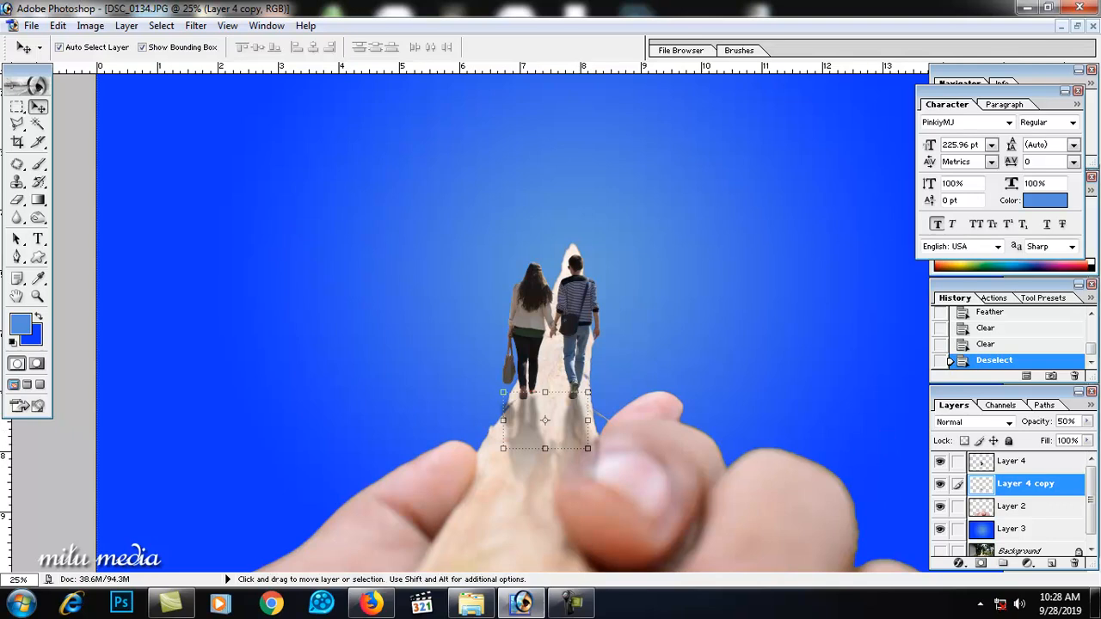
pyautogui.click(1087, 422)
pyautogui.moveTo(1069, 440); pyautogui.dragTo(1065, 439)
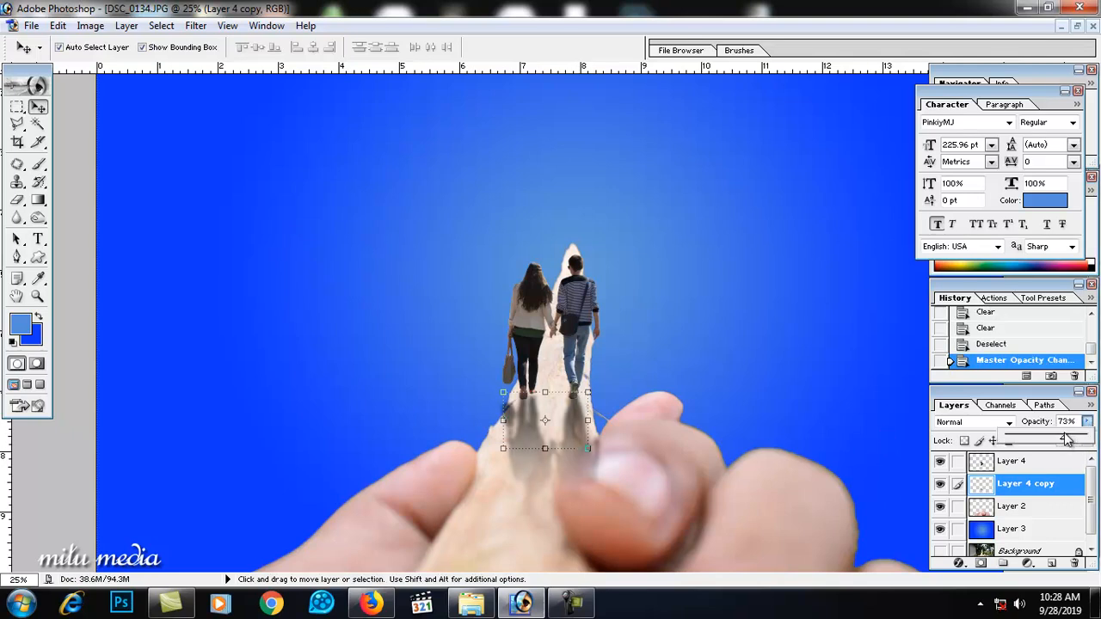
pyautogui.click(795, 311)
# Examine the couple, their shadow and the hand both close up and in the full composition
pyautogui.hotkey('ctrl', '-')
pyautogui.hotkey('ctrl', '-')
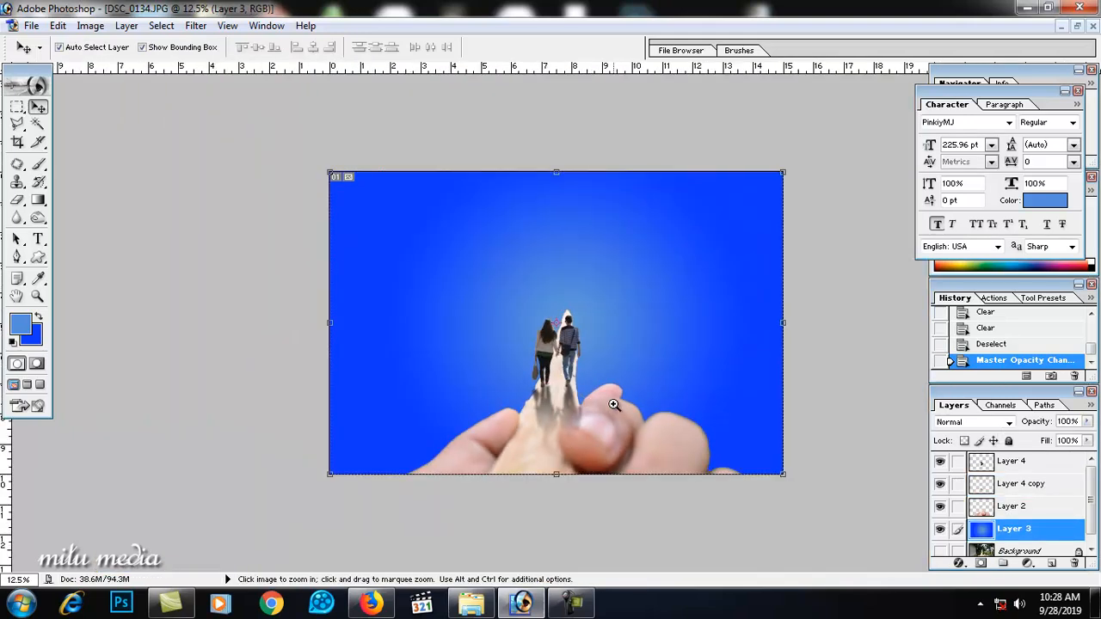
pyautogui.keyDown('ctrl'); pyautogui.click(613, 404); pyautogui.keyUp('ctrl')
pyautogui.keyDown('ctrl'); pyautogui.click(613, 404); pyautogui.keyUp('ctrl')
pyautogui.keyDown('ctrl'); pyautogui.click(582, 351); pyautogui.keyUp('ctrl')
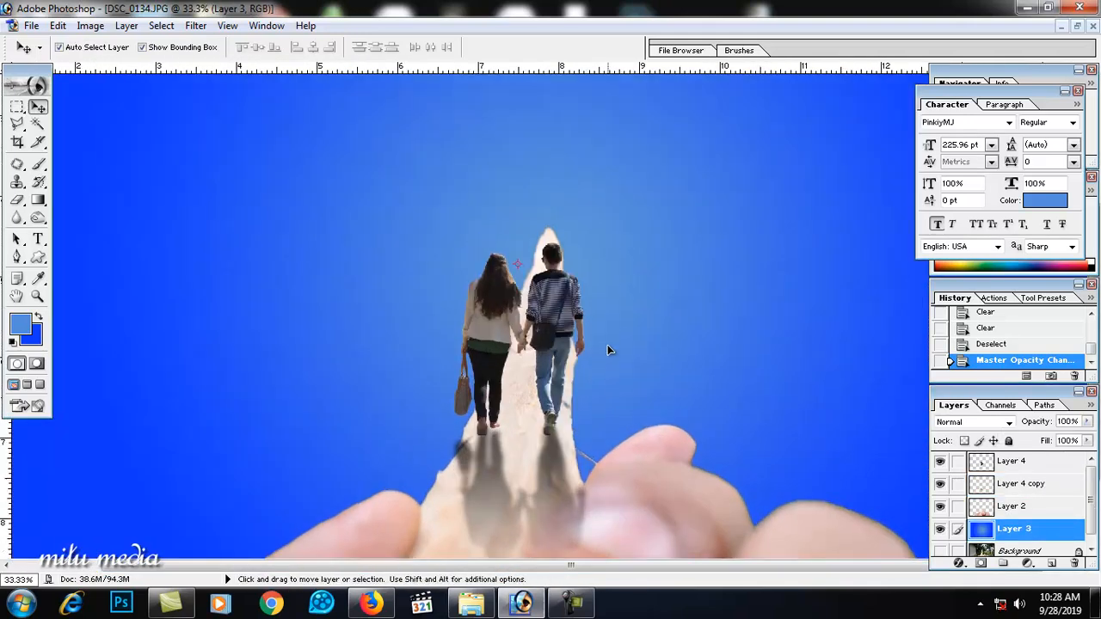
pyautogui.hotkey('ctrl', '0')
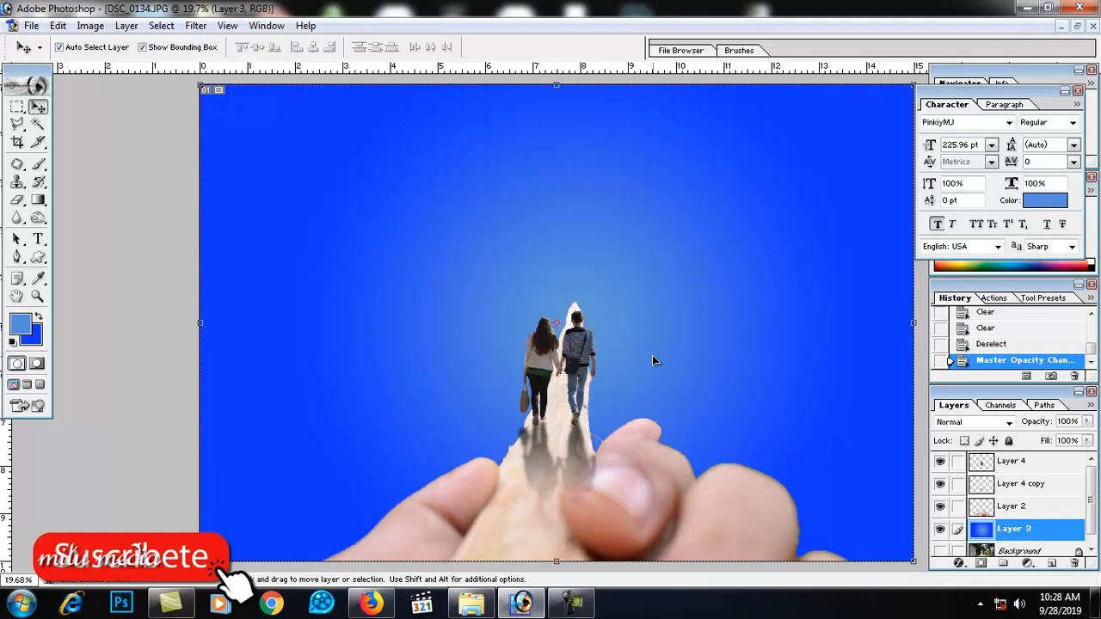
pyautogui.scroll(-1, 652, 355)
pyautogui.keyDown('ctrl'); pyautogui.click(592, 350); pyautogui.keyUp('ctrl')
pyautogui.keyDown('ctrl'); pyautogui.click(585, 349); pyautogui.keyUp('ctrl')
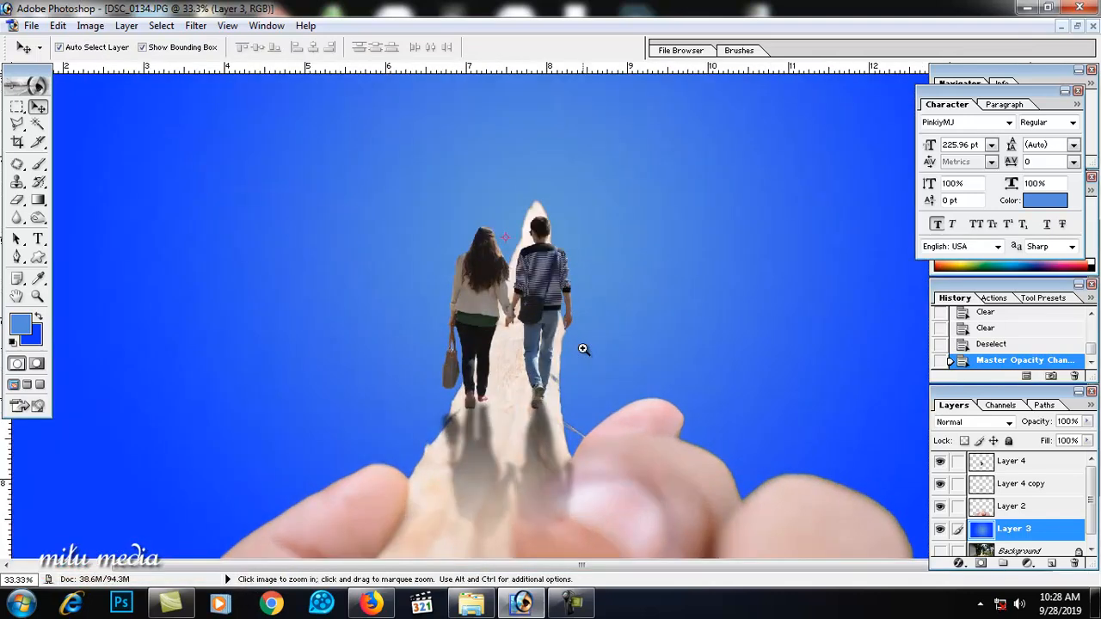
pyautogui.scroll(2, 582, 351)
pyautogui.scroll(-1, 595, 345)
pyautogui.scroll(-2, 602, 344)
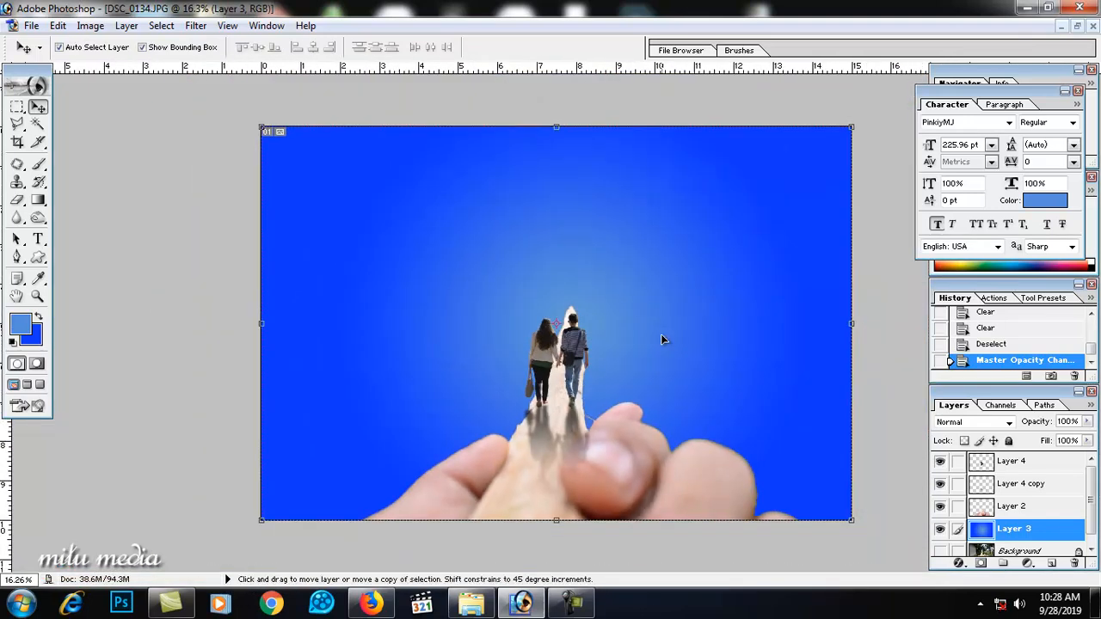
# Apply Levels to the couple layer using the Enhance Monochromatic Contrast auto color correction option
pyautogui.click(584, 347)
pyautogui.hotkey('ctrl', 'l')
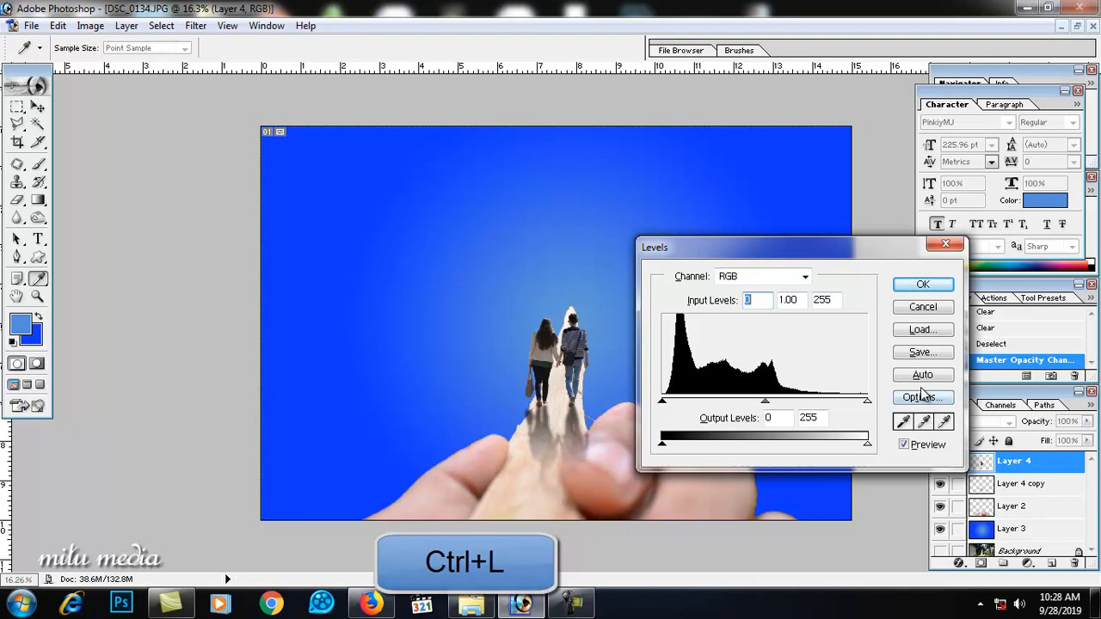
pyautogui.click(919, 396)
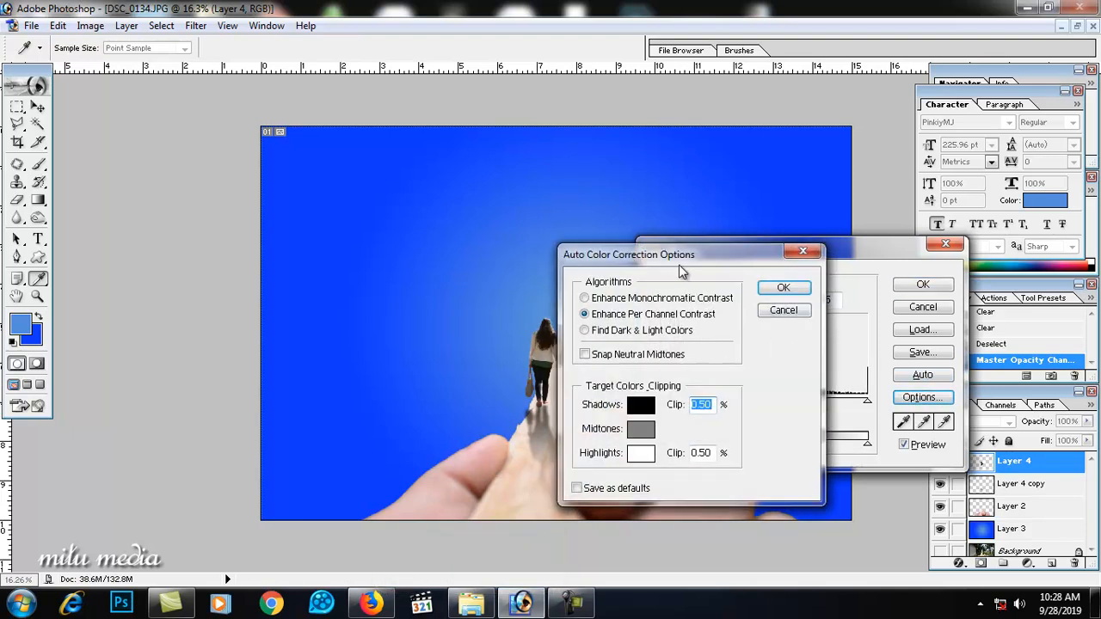
pyautogui.moveTo(678, 264); pyautogui.dragTo(770, 243)
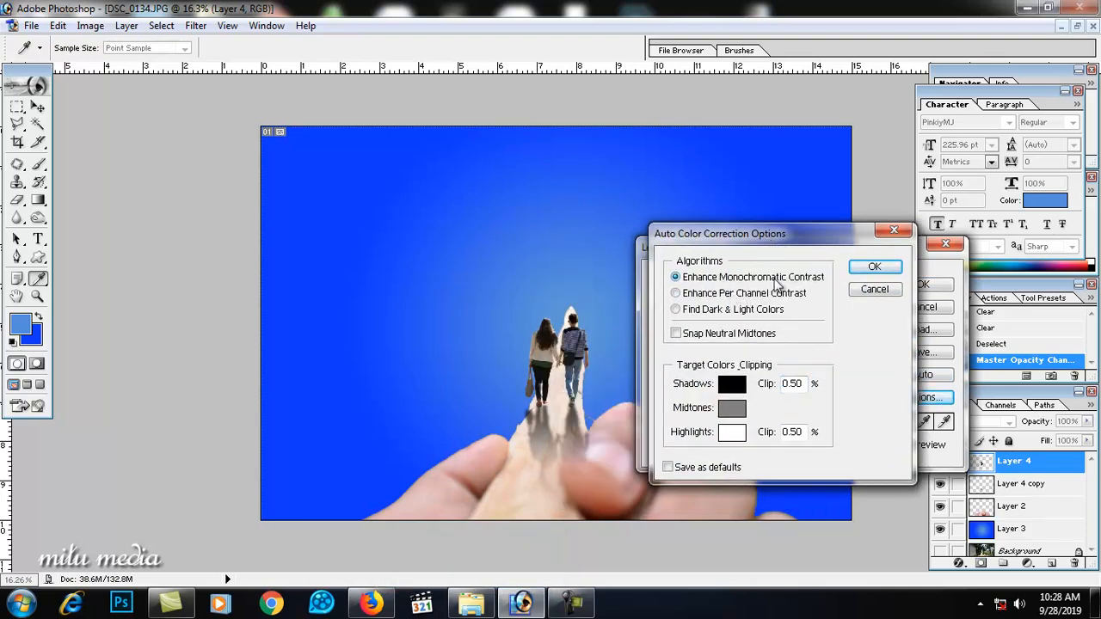
pyautogui.click(874, 267)
pyautogui.click(921, 285)
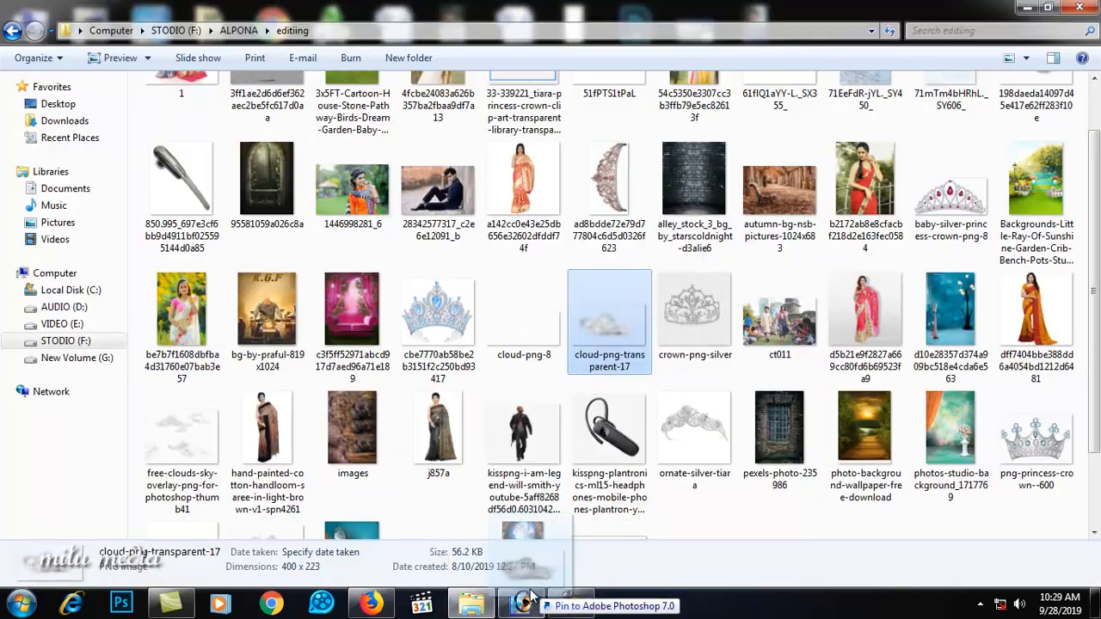
# Open cloud-png-transparent-17, free-clouds-sky-overlay-png-for-photoshop-thumb41 and smoke-png-transparent-background-1 in Photoshop from the editing folder
pyautogui.moveTo(516, 592); pyautogui.dragTo(506, 457)
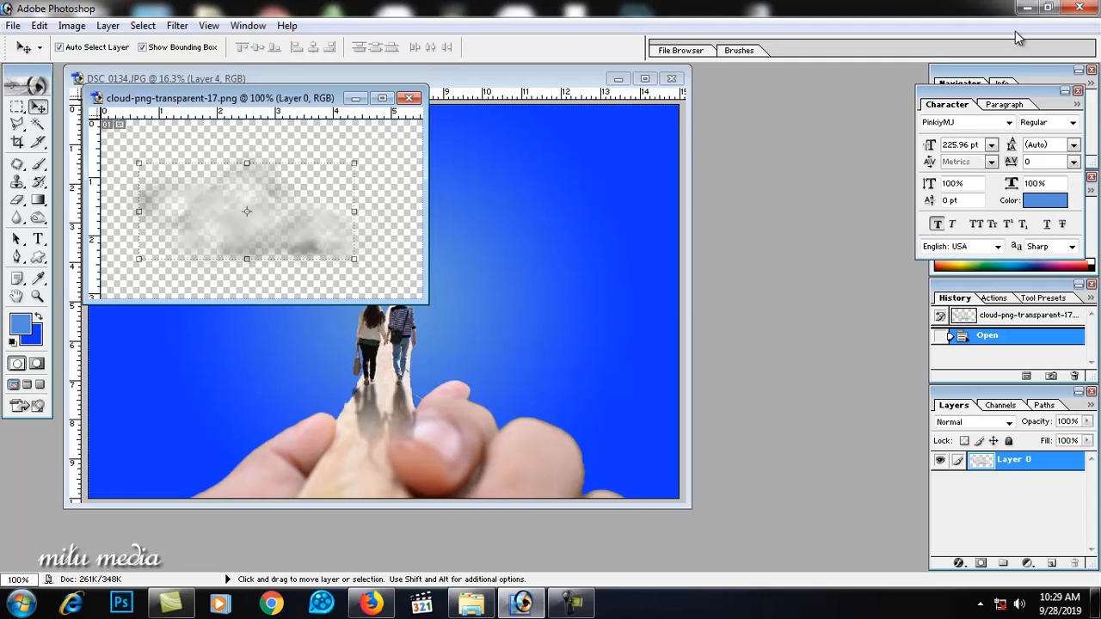
pyautogui.click(1028, 10)
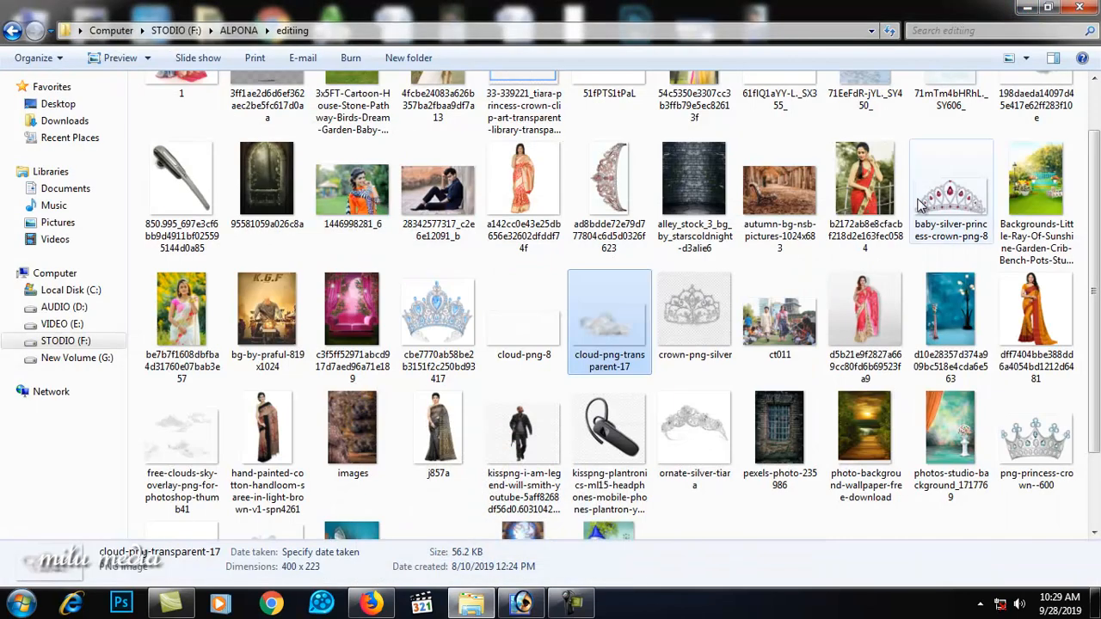
pyautogui.doubleClick(207, 434)
pyautogui.hotkey('alt', 'F4')
pyautogui.moveTo(204, 445); pyautogui.dragTo(511, 290)
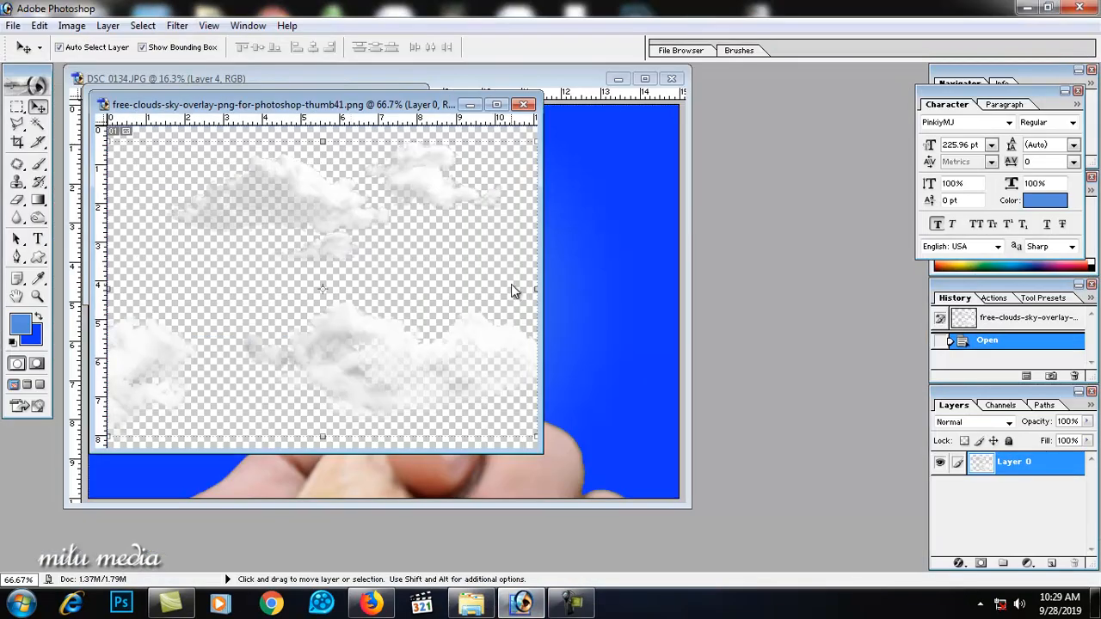
pyautogui.click(1026, 6)
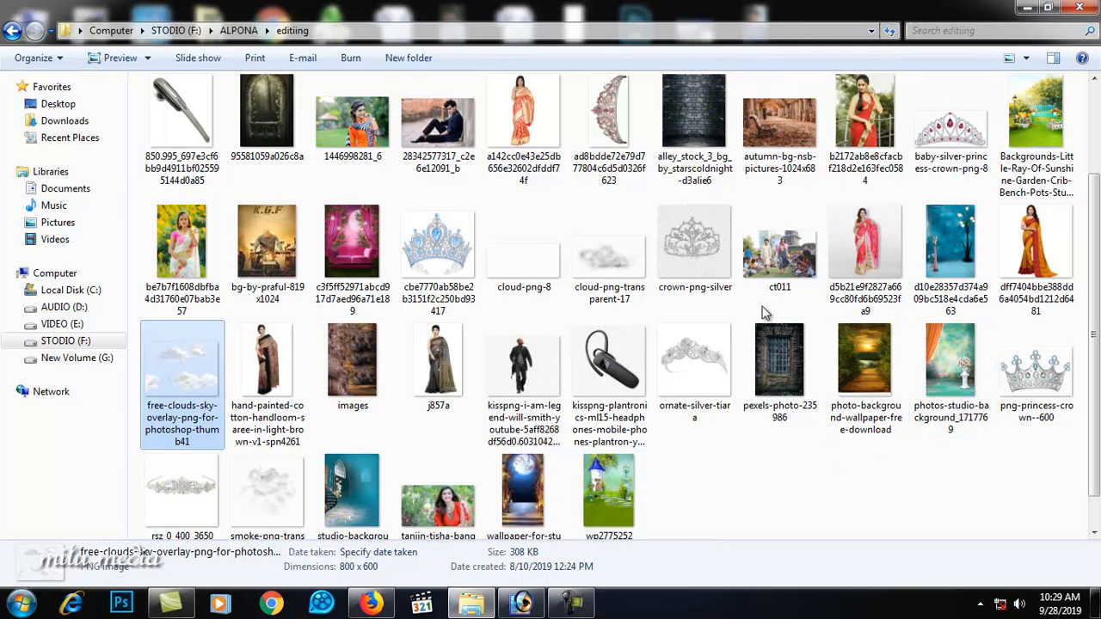
pyautogui.click(568, 272)
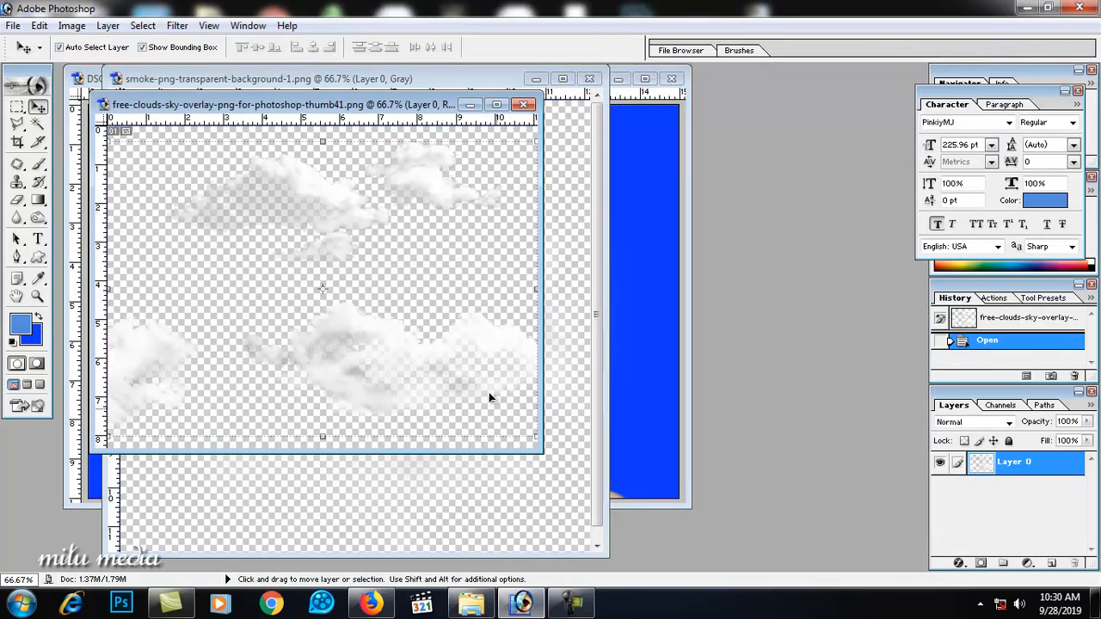
# Copy the cloud from cloud-png-transparent-17.png into the couple composition and place it in the sky above the couple
pyautogui.moveTo(327, 105); pyautogui.dragTo(770, 138)
pyautogui.click(400, 80)
pyautogui.moveTo(400, 80); pyautogui.dragTo(800, 139)
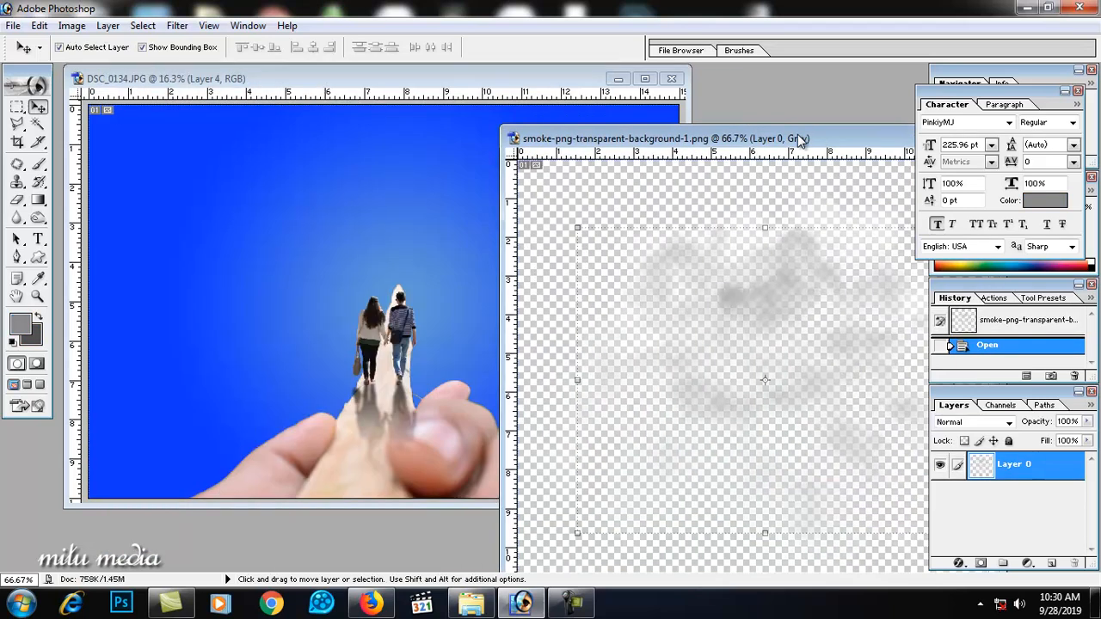
pyautogui.moveTo(333, 80); pyautogui.dragTo(476, 95)
pyautogui.click(148, 229)
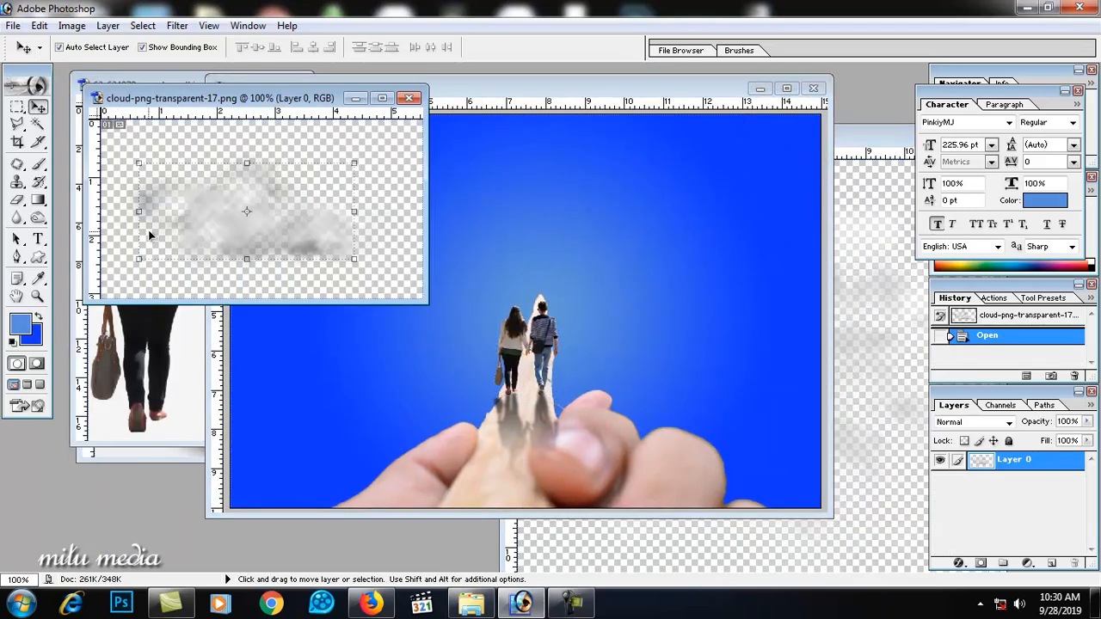
pyautogui.moveTo(269, 239); pyautogui.dragTo(516, 320)
pyautogui.moveTo(502, 214); pyautogui.dragTo(501, 214)
# Close cloud-png-transparent-17.png and the other source images already used in the composition
pyautogui.click(194, 141)
pyautogui.click(413, 98)
pyautogui.click(199, 184)
pyautogui.click(297, 81)
pyautogui.click(186, 97)
pyautogui.click(427, 90)
# Copy the smoke image into the sky to the upper left of the couple and close its source file
pyautogui.moveTo(519, 89); pyautogui.dragTo(358, 83)
pyautogui.click(780, 199)
pyautogui.moveTo(728, 140); pyautogui.dragTo(507, 95)
pyautogui.moveTo(546, 248); pyautogui.dragTo(267, 227)
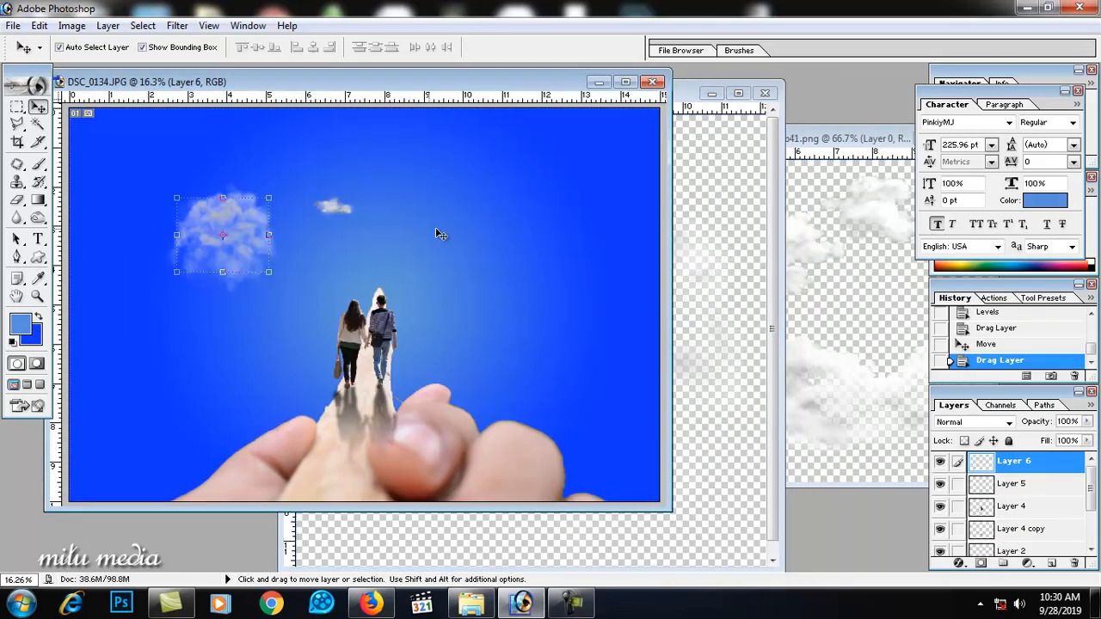
pyautogui.click(764, 93)
# Copy the free-clouds overlay into the sky above the couple, close its source file and maximize the composition
pyautogui.click(570, 246)
pyautogui.moveTo(570, 246); pyautogui.dragTo(375, 230)
pyautogui.moveTo(859, 140); pyautogui.dragTo(627, 150)
pyautogui.click(749, 148)
pyautogui.click(625, 82)
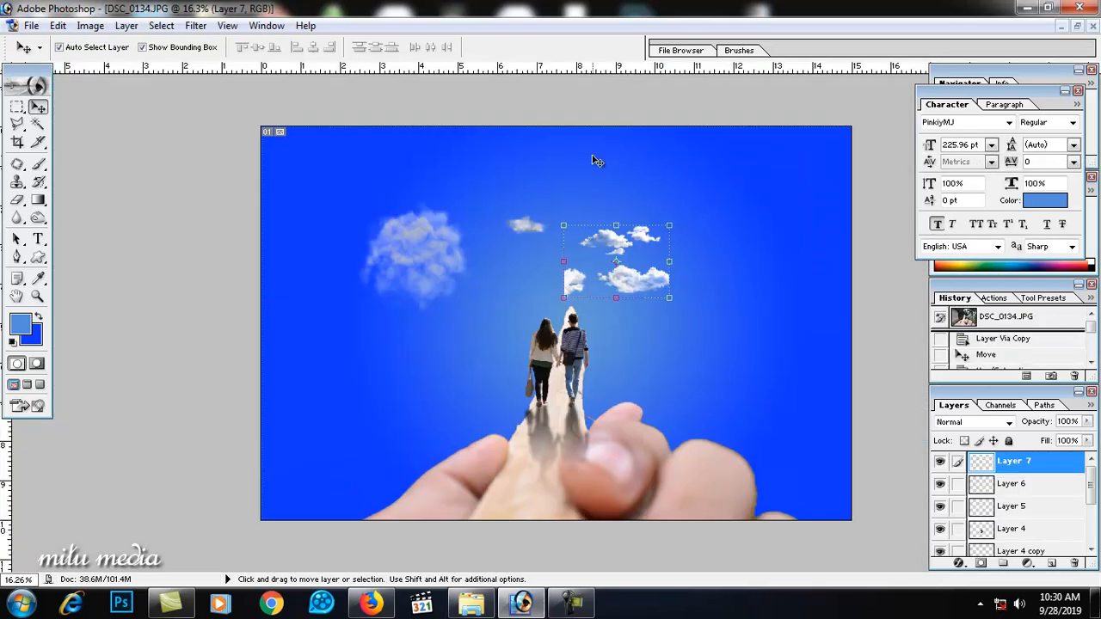
# Enlarge the cloud overlay layer to about 136.5% and position its upper clouds beside the small single cloud
pyautogui.hotkey('ctrl', 't')
pyautogui.press('Return')
pyautogui.hotkey('ctrl', 'space')
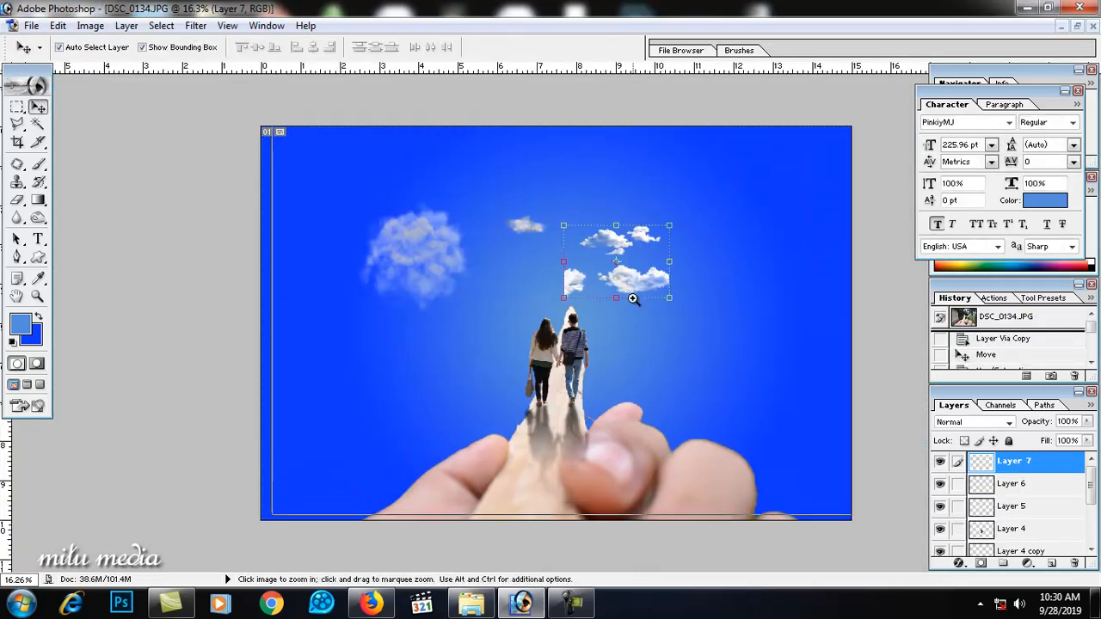
pyautogui.click(633, 298)
pyautogui.moveTo(631, 307); pyautogui.dragTo(558, 299)
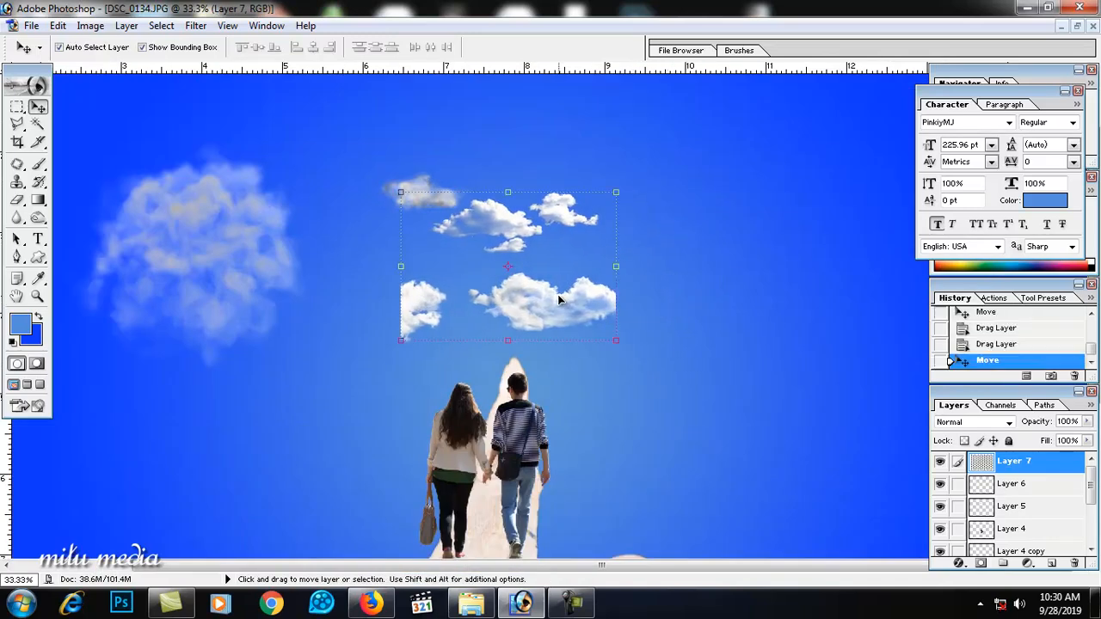
pyautogui.moveTo(615, 193); pyautogui.dragTo(710, 147)
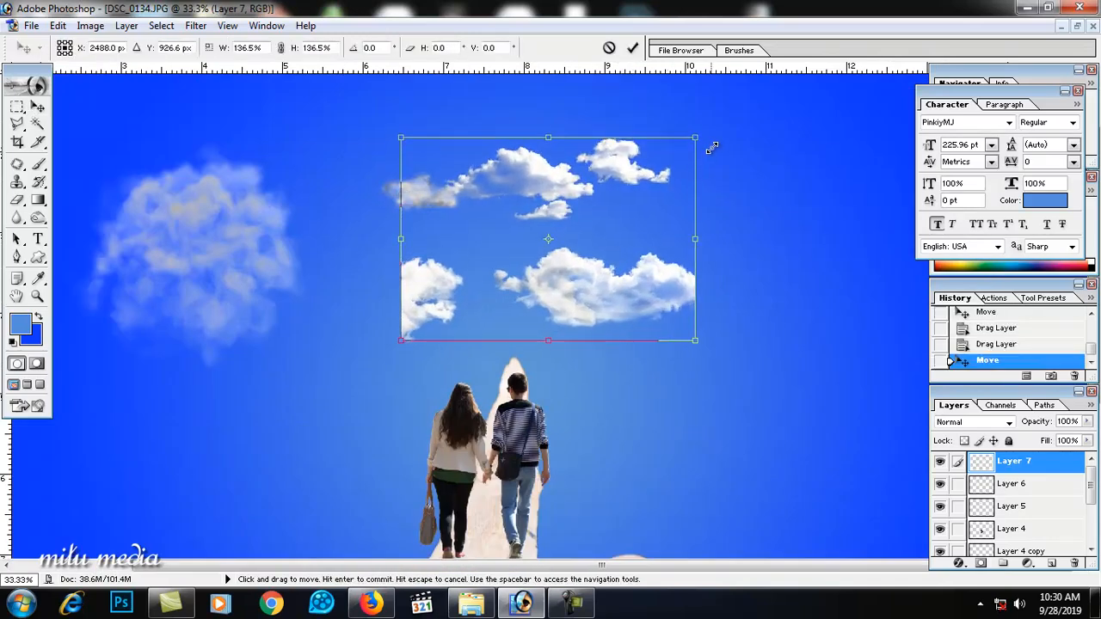
pyautogui.doubleClick(578, 294)
pyautogui.moveTo(578, 295); pyautogui.dragTo(543, 297)
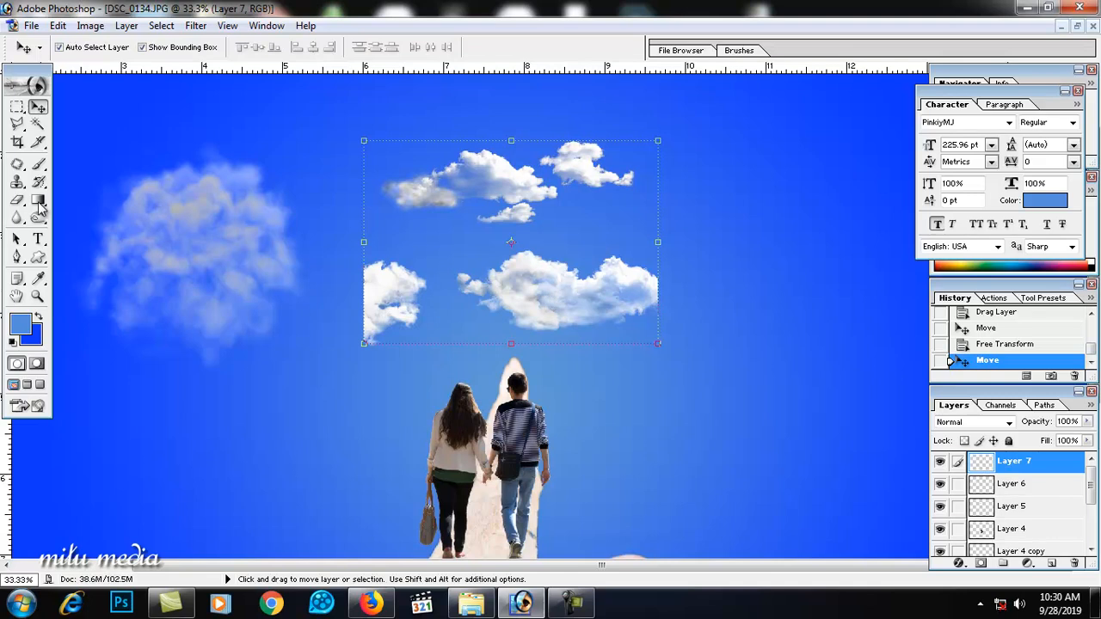
# Marquee-select the lower clouds of the overlay layer, clear them and deselect
pyautogui.click(17, 106)
pyautogui.moveTo(230, 243); pyautogui.dragTo(421, 279)
pyautogui.moveTo(846, 365); pyautogui.dragTo(846, 366)
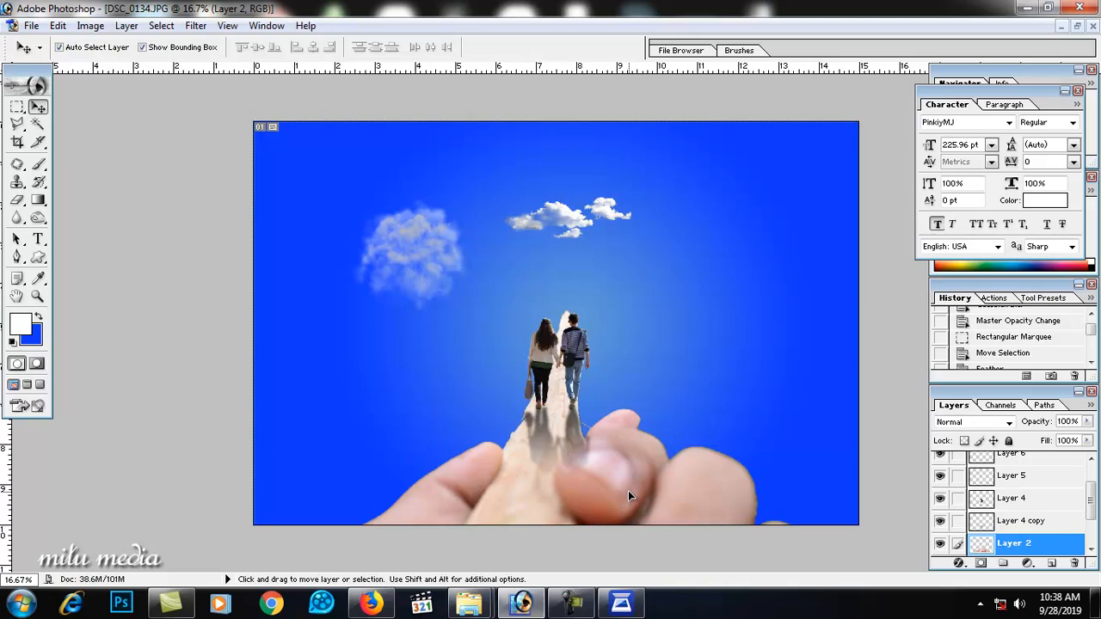
# Link the couple with their shadow copy, scale the pair down slightly and nudge it left on the stick
pyautogui.moveTo(628, 490); pyautogui.dragTo(624, 456)
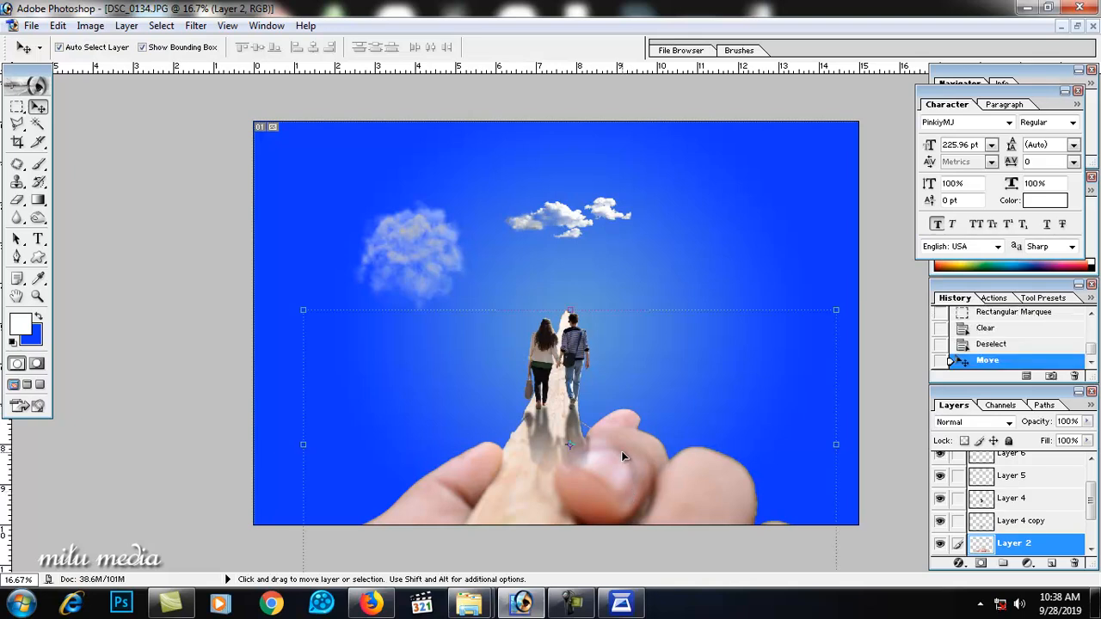
pyautogui.rightClick(569, 428)
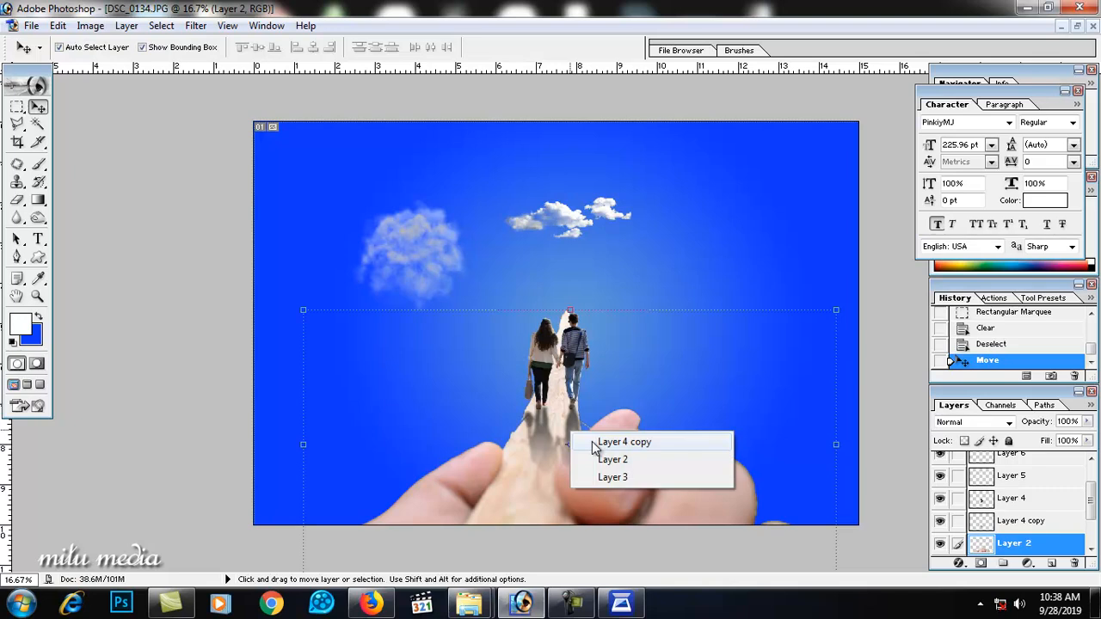
pyautogui.click(596, 438)
pyautogui.rightClick(574, 359)
pyautogui.keyDown('shift'); pyautogui.click(585, 365); pyautogui.keyUp('shift')
pyautogui.moveTo(591, 313); pyautogui.dragTo(588, 315)
pyautogui.press('Return')
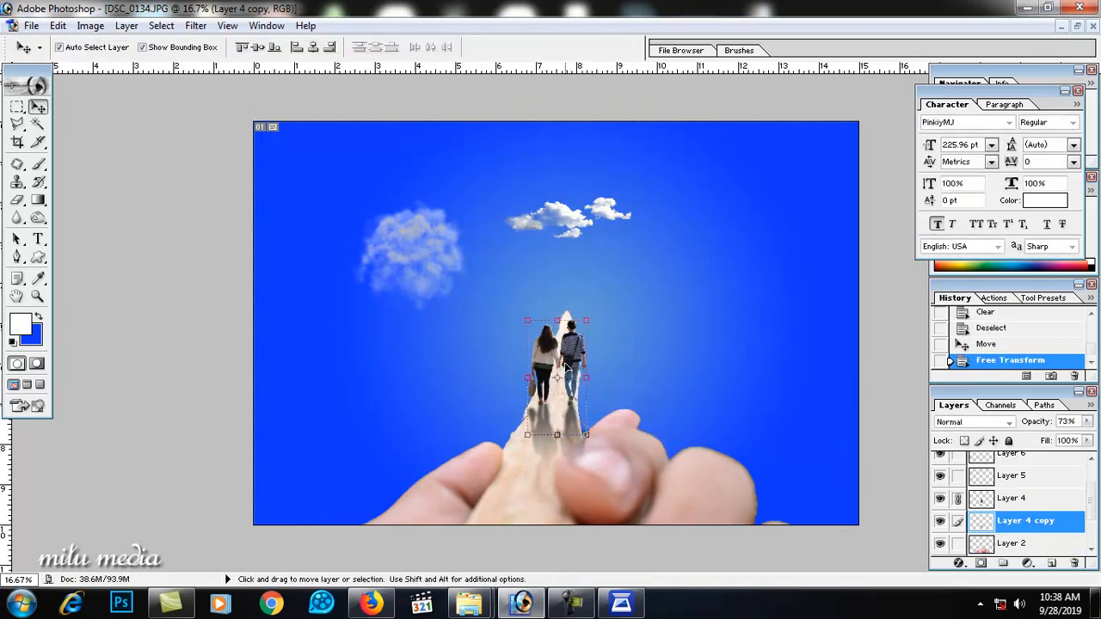
pyautogui.press('Left')
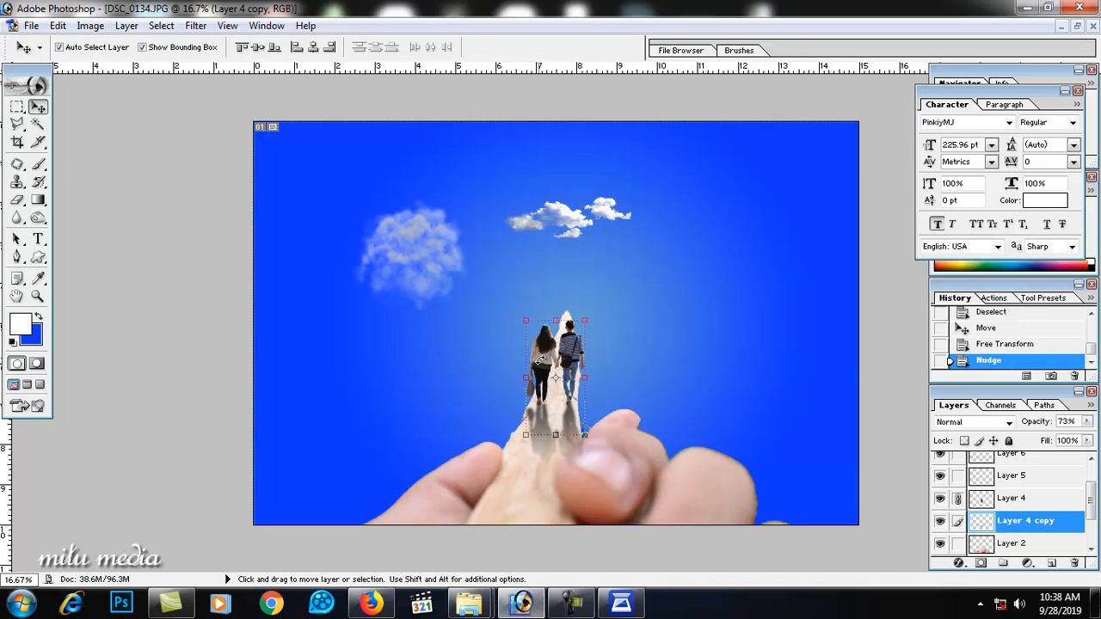
# Move the small single cloud to the right of the couple, then reposition and slightly enlarge the cloud group above them
pyautogui.moveTo(559, 219); pyautogui.dragTo(542, 214)
pyautogui.moveTo(542, 214); pyautogui.dragTo(664, 299)
pyautogui.rightClick(529, 227)
pyautogui.click(542, 237)
pyautogui.click(574, 202)
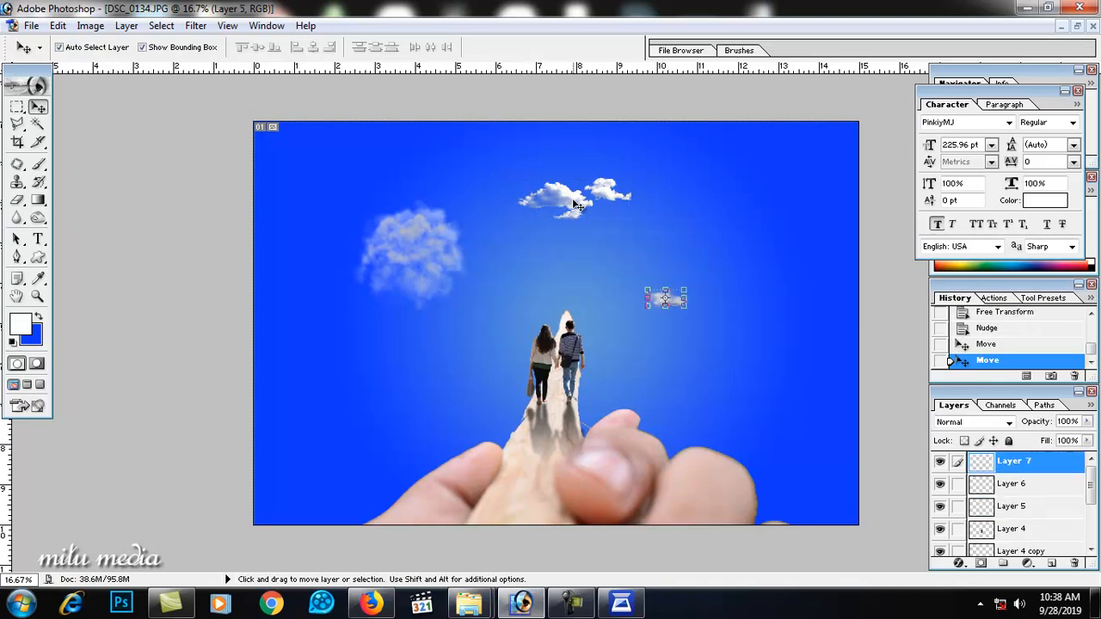
pyautogui.moveTo(574, 201); pyautogui.dragTo(541, 207)
pyautogui.moveTo(602, 180)
pyautogui.mouseDown()
pyautogui.moveTo(614, 176)
pyautogui.moveTo(596, 199)
pyautogui.mouseUp()
pyautogui.doubleClick(587, 191)
# Flatten the smoke layer to about 42.9% height and move it to the upper right of the cloud group
pyautogui.click(422, 241)
pyautogui.rightClick(404, 230)
pyautogui.click(430, 244)
pyautogui.hotkey('ctrl', 't')
pyautogui.moveTo(420, 211); pyautogui.dragTo(420, 232)
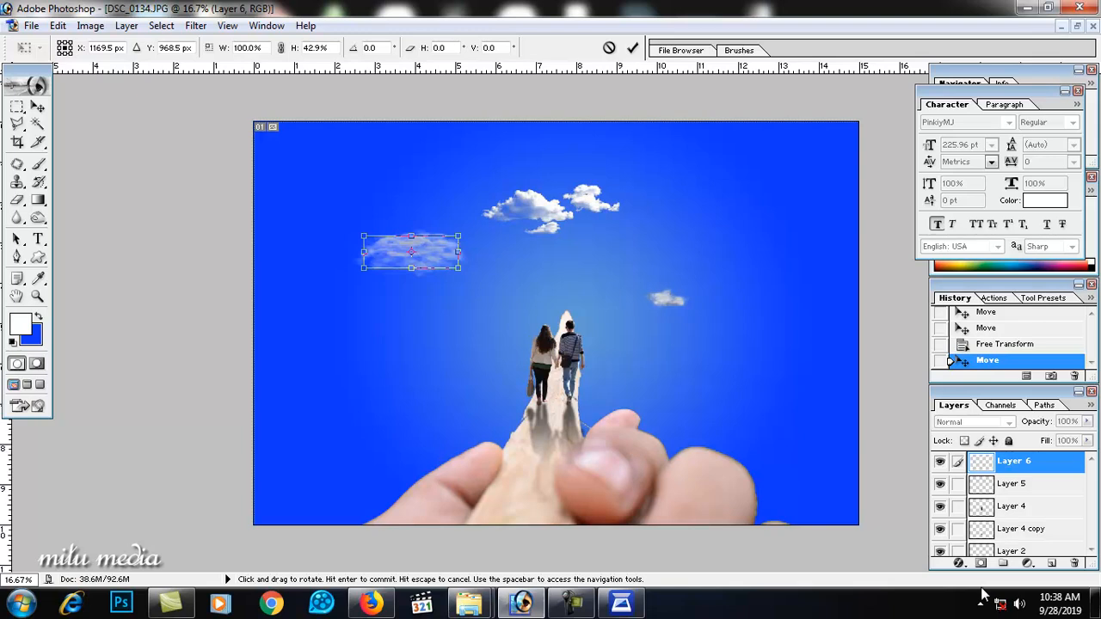
pyautogui.click(583, 608)
pyautogui.click(583, 607)
pyautogui.press('Return')
pyautogui.moveTo(421, 251); pyautogui.dragTo(610, 199)
# Duplicate the cloud group, placing the copy to its right and adjusting the copy's size
pyautogui.rightClick(514, 208)
pyautogui.click(540, 217)
pyautogui.keyDown('alt'); pyautogui.moveTo(524, 206); pyautogui.dragTo(666, 221); pyautogui.keyUp('alt')
pyautogui.hotkey('ctrl', 't')
pyautogui.press('Return')
# Shift the original cloud group slightly left and scale down the copied group beside it
pyautogui.rightClick(526, 210)
pyautogui.click(542, 228)
pyautogui.moveTo(527, 205); pyautogui.dragTo(515, 204)
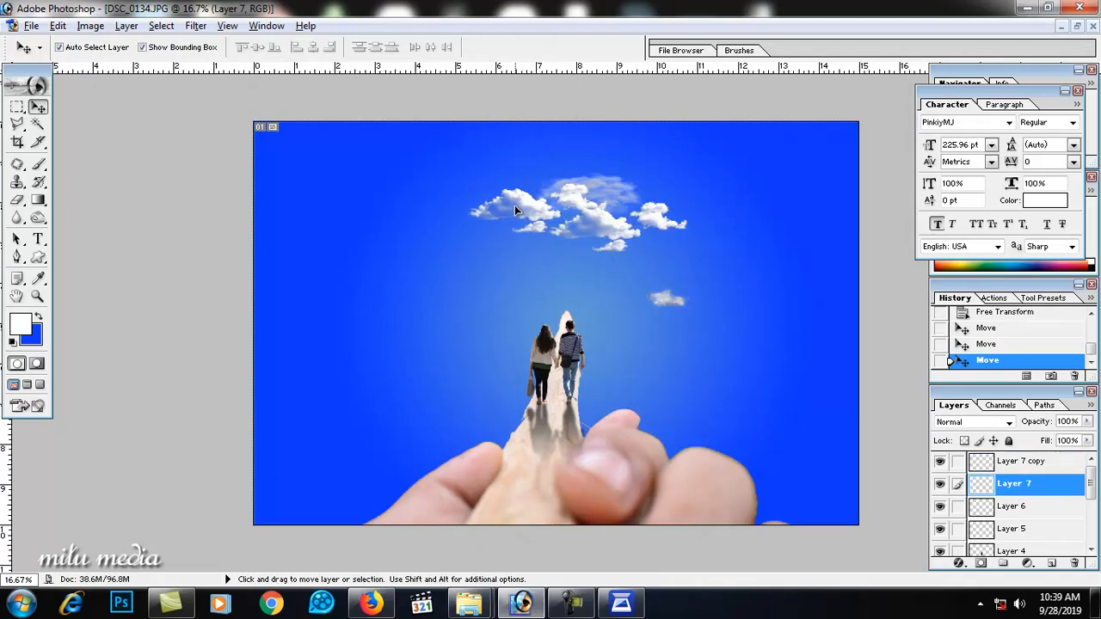
pyautogui.click(625, 236)
pyautogui.moveTo(698, 245); pyautogui.dragTo(644, 225)
pyautogui.press('Return')
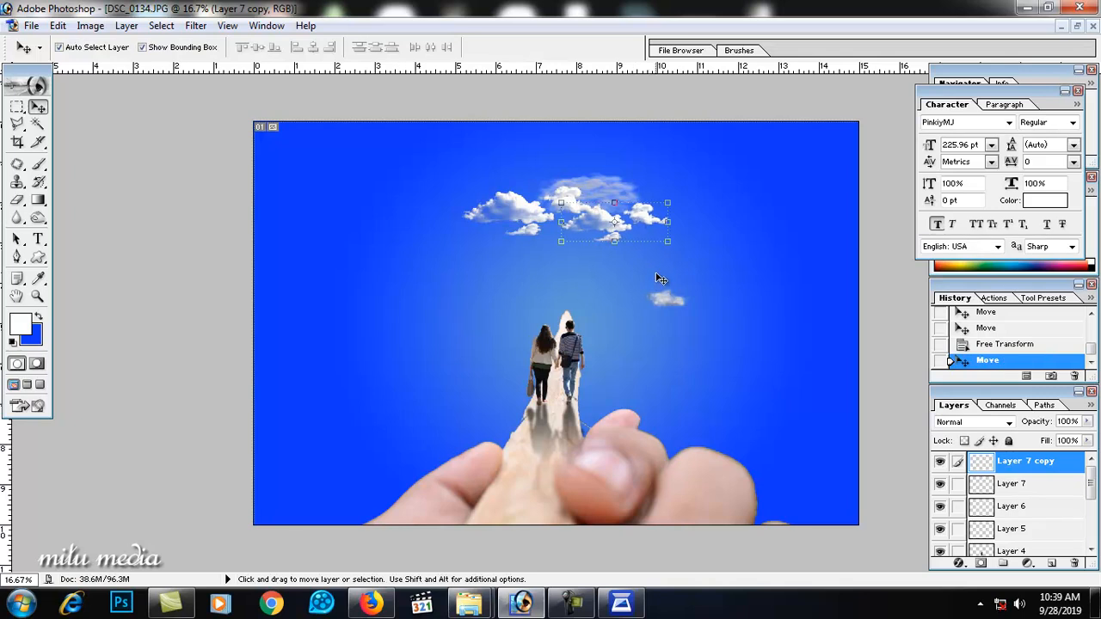
# Move the small single cloud beneath the middle of the cloud cluster and enlarge it to about 172.6%
pyautogui.click(665, 301)
pyautogui.moveTo(551, 249)
pyautogui.mouseDown()
pyautogui.moveTo(547, 238)
pyautogui.moveTo(569, 244)
pyautogui.mouseUp()
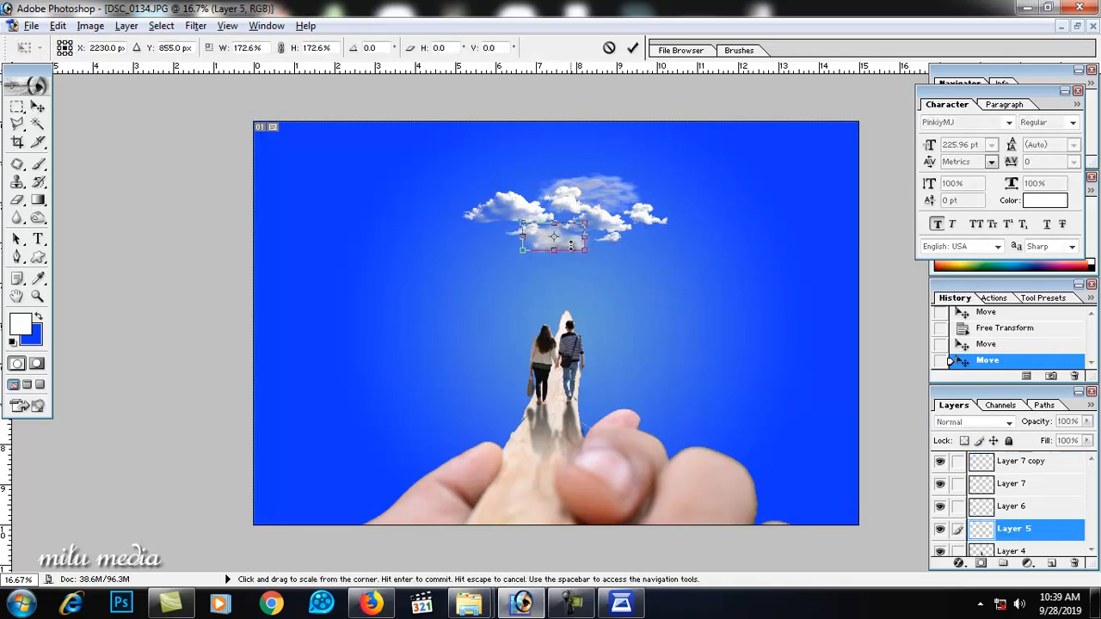
pyautogui.press('Return')
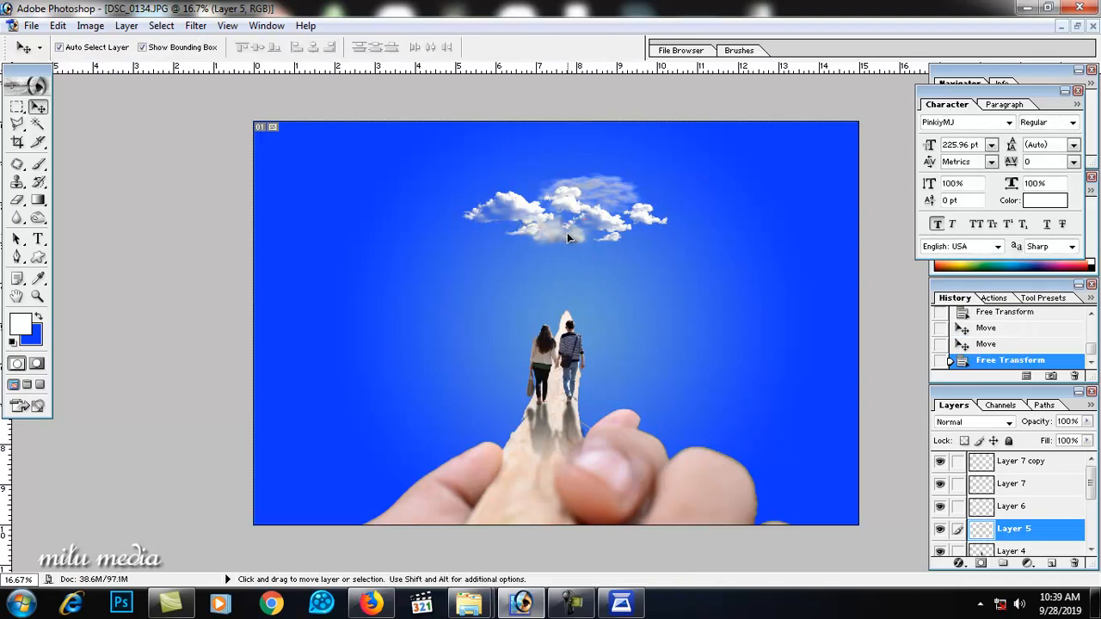
pyautogui.click(567, 232)
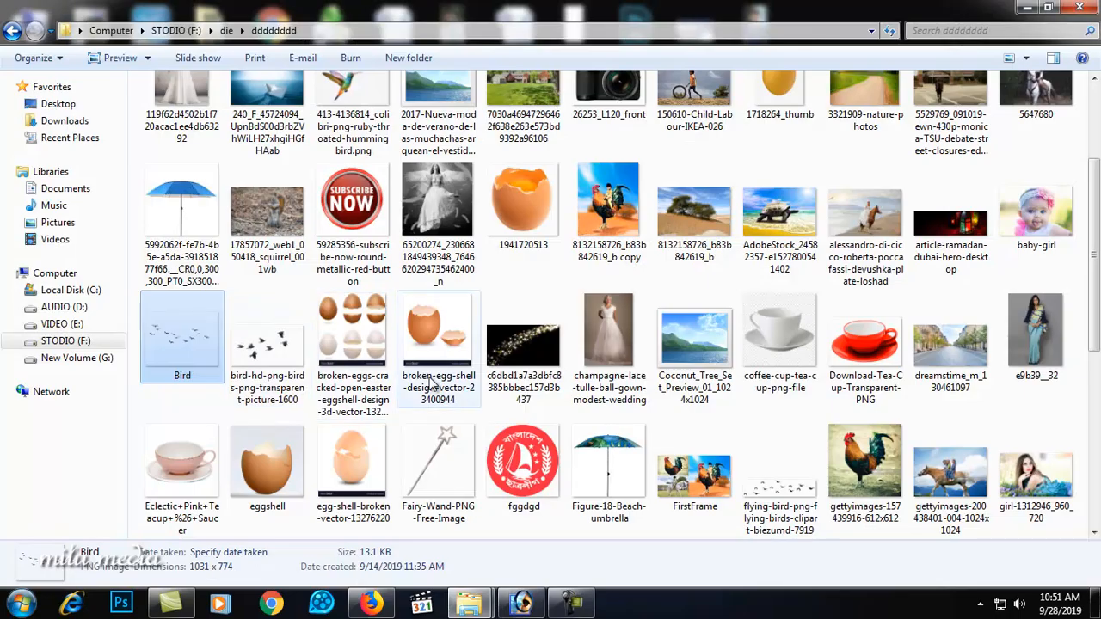
# Open the flying-bird-png-flying-birds-clipart image from the pictures folder, copy its birds into the composition and maximize the composition
pyautogui.click(780, 481)
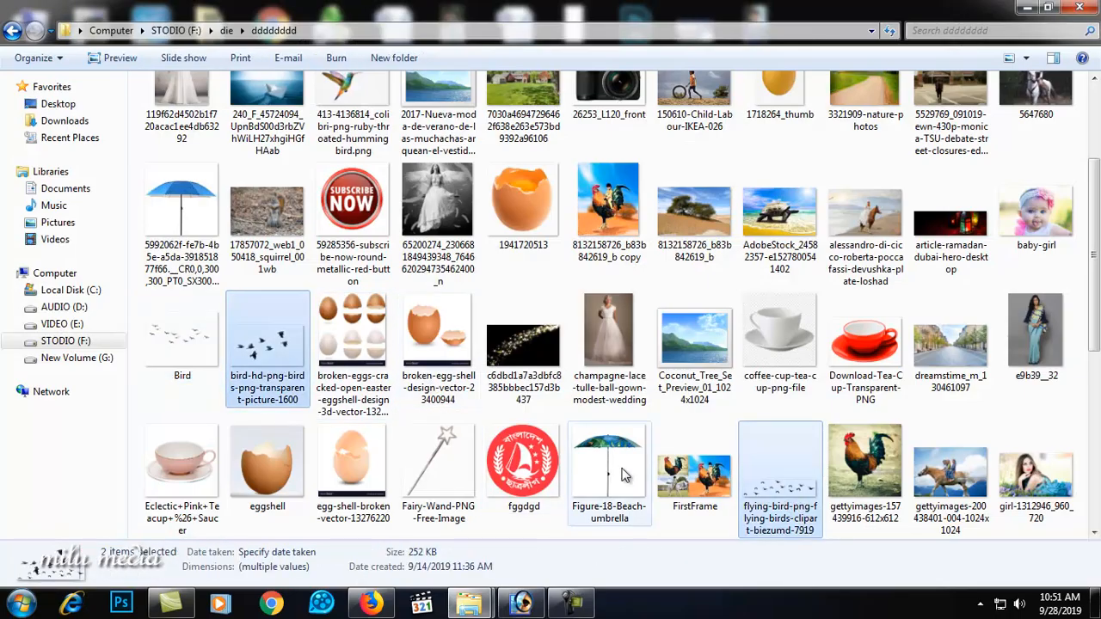
pyautogui.moveTo(775, 480); pyautogui.dragTo(460, 388)
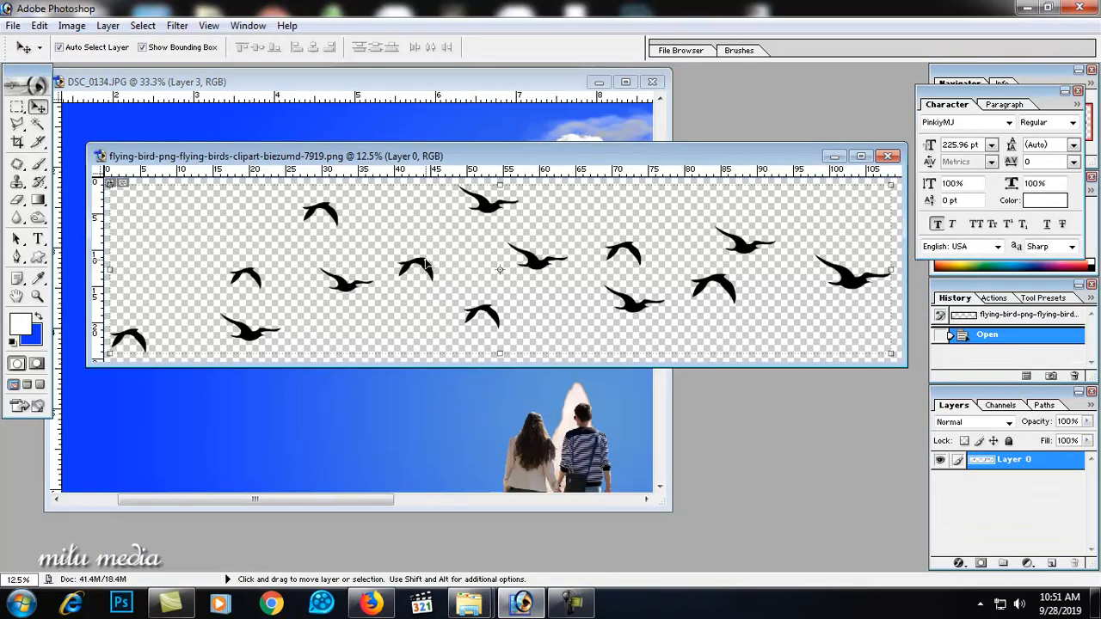
pyautogui.moveTo(426, 265); pyautogui.dragTo(410, 388)
pyautogui.click(625, 82)
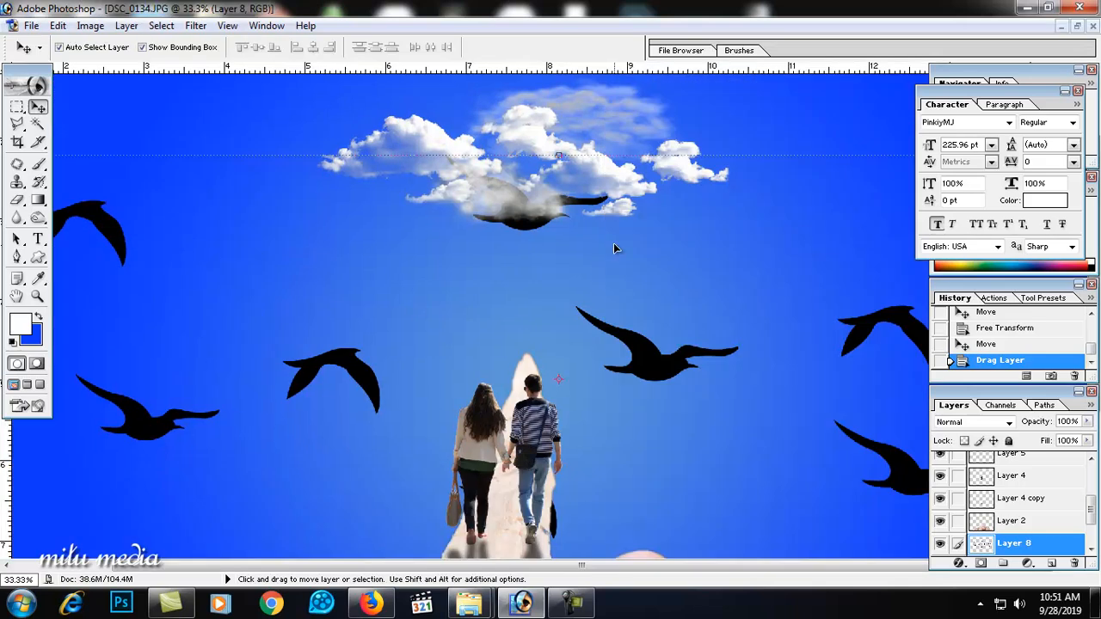
# Scale the birds layer down to about 28.7%, then shrink it further and place it across the clouds
pyautogui.hotkey('ctrl', '-')
pyautogui.hotkey('ctrl', '-')
pyautogui.hotkey('ctrl', '-')
pyautogui.moveTo(185, 239); pyautogui.dragTo(463, 300)
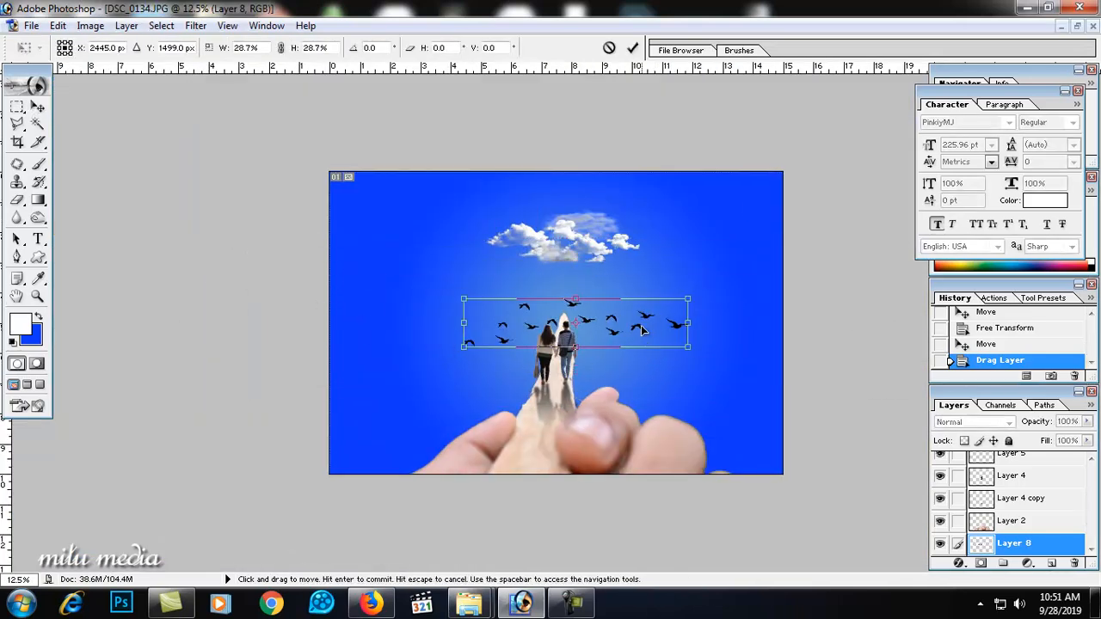
pyautogui.press('Return')
pyautogui.moveTo(691, 301); pyautogui.dragTo(604, 258)
pyautogui.press('Return')
pyautogui.hotkey('ctrl', '+')
pyautogui.hotkey('ctrl', '+')
pyautogui.hotkey('ctrl', '+')
pyautogui.hotkey('ctrl', '+')
pyautogui.hotkey('ctrl', '+')
pyautogui.hotkey('ctrl', '-')
pyautogui.hotkey('ctrl', '-')
pyautogui.hotkey('ctrl', '-')
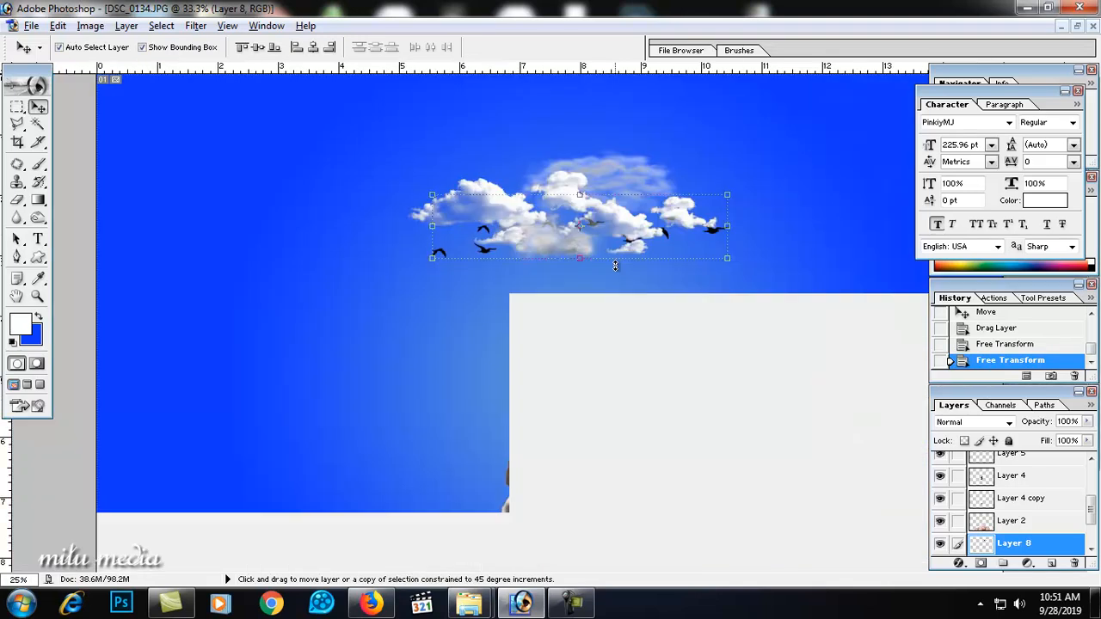
pyautogui.moveTo(727, 196); pyautogui.dragTo(705, 201)
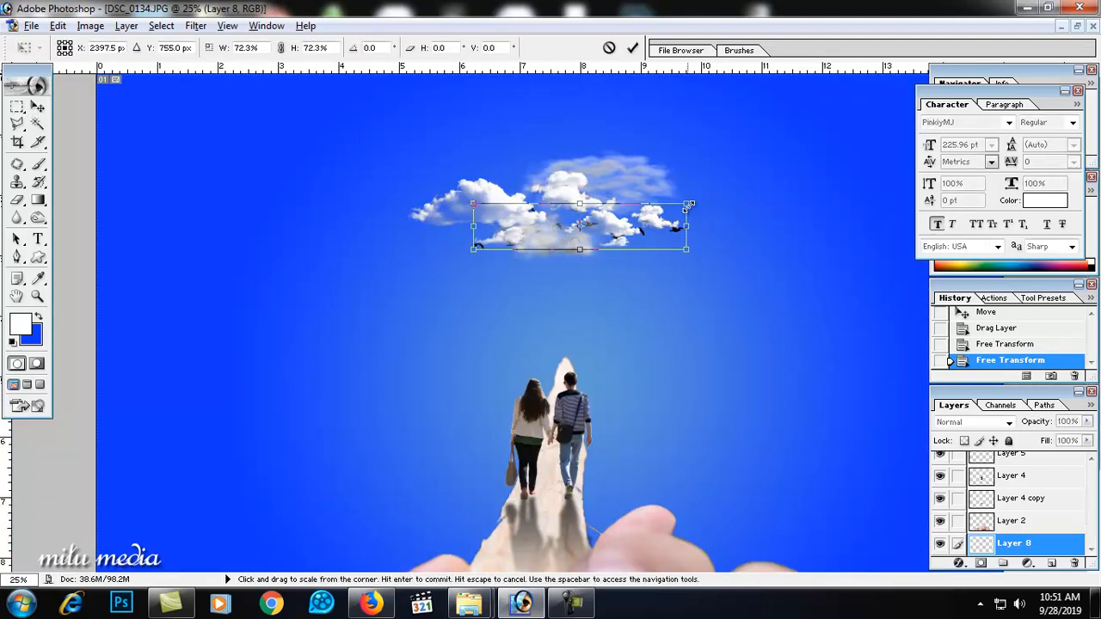
pyautogui.press('Return')
pyautogui.hotkey('ctrl', 'z')
# Stretch the birds layer slightly taller and bring it forward above all the cloud layers
pyautogui.moveTo(726, 258); pyautogui.dragTo(730, 265)
pyautogui.press('Return')
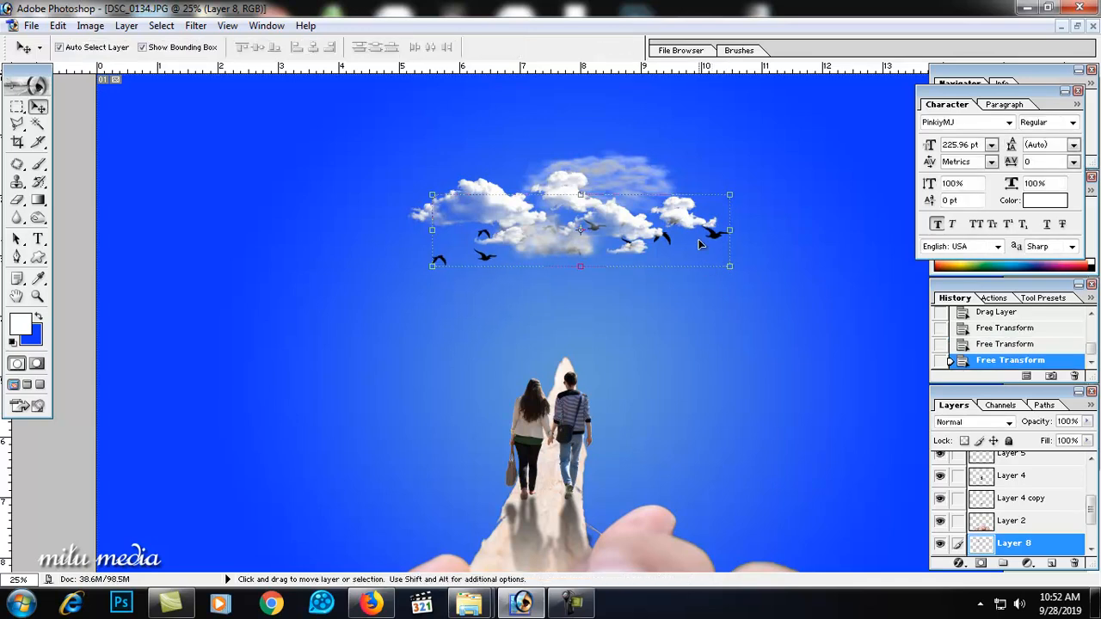
pyautogui.hotkey('ctrl', ']')
pyautogui.hotkey('ctrl', ']')
pyautogui.hotkey('ctrl', ']')
pyautogui.hotkey('ctrl', ']')
pyautogui.hotkey('ctrl', ']')
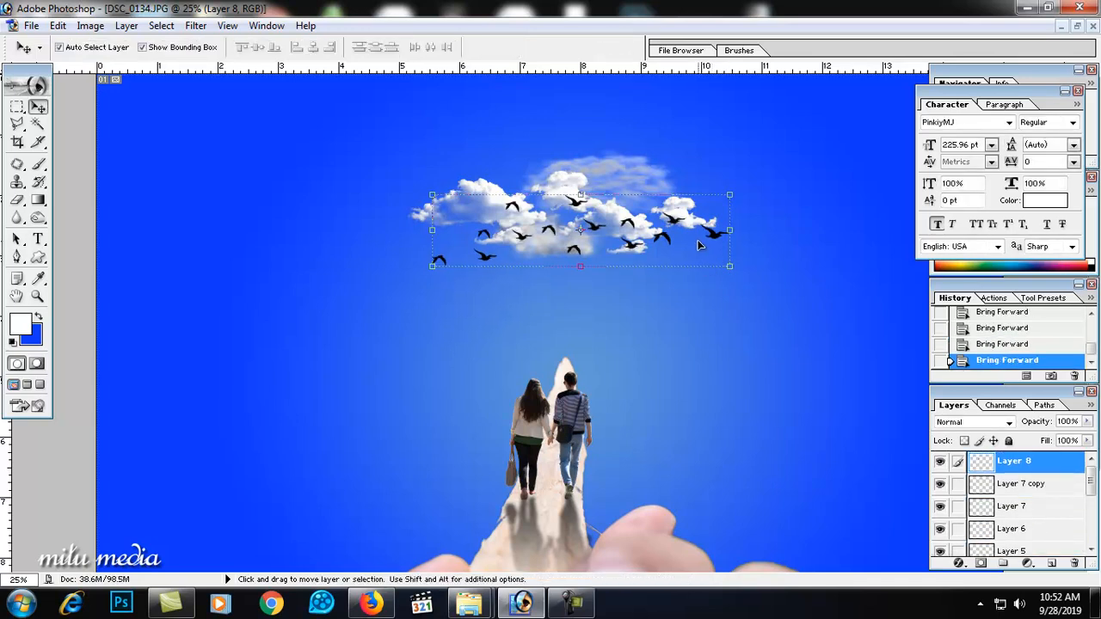
# Shrink the bird flock, place it at the left end of the clouds and duplicate it over the right clouds
pyautogui.moveTo(732, 187); pyautogui.dragTo(609, 223)
pyautogui.press('Return')
pyautogui.moveTo(557, 249); pyautogui.dragTo(649, 196)
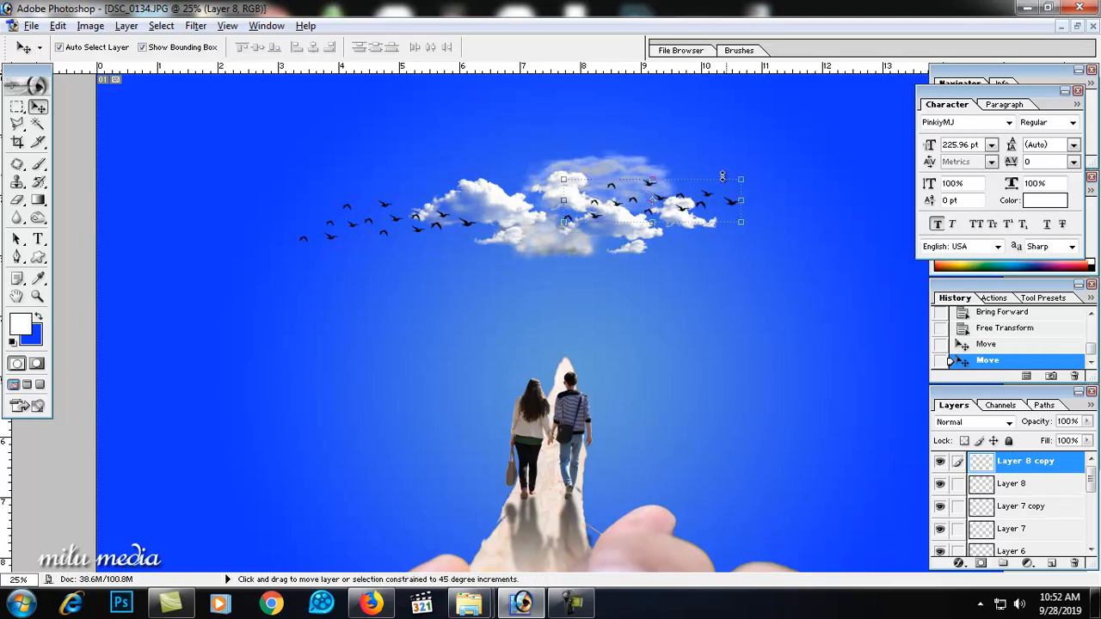
# Scale down the copied flock over the right clouds and send it backward behind both cloud group layers
pyautogui.moveTo(744, 178); pyautogui.dragTo(684, 196)
pyautogui.press('Return')
pyautogui.moveTo(645, 208); pyautogui.dragTo(674, 211)
pyautogui.press('Return')
pyautogui.hotkey('ctrl', '[')
pyautogui.hotkey('ctrl', '[')
pyautogui.hotkey('ctrl', '[')
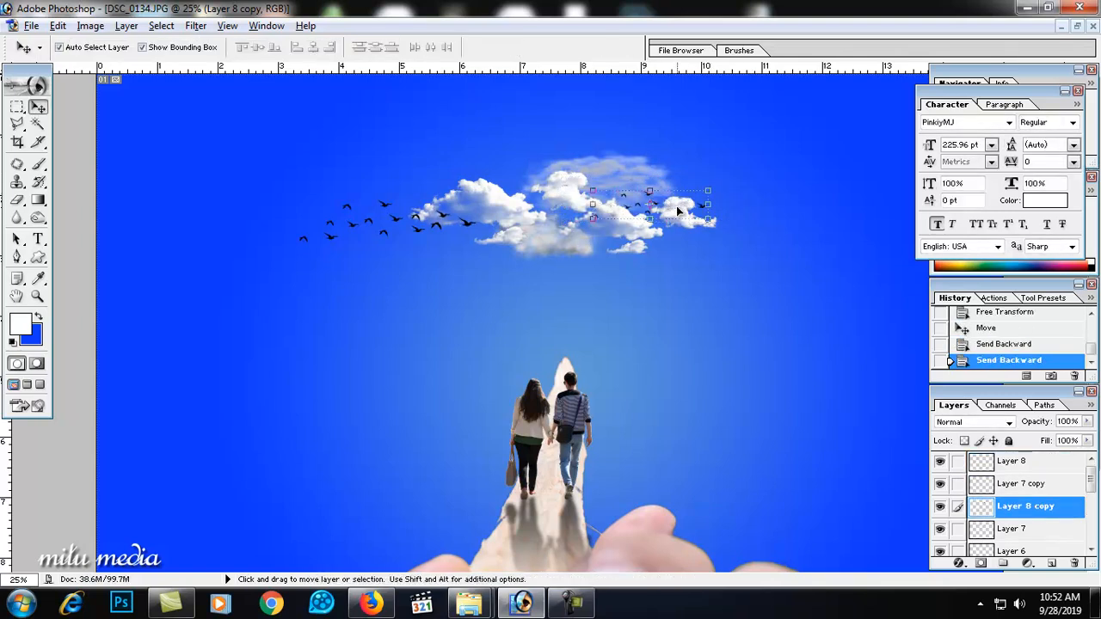
# Nudge the copied bird flock up and to the right so it flies above the right clouds
pyautogui.hotkey('shift', 'Up')
pyautogui.hotkey('shift', 'Up')
pyautogui.hotkey('shift', 'Up')
pyautogui.hotkey('shift', 'Up')
pyautogui.hotkey('shift', 'Up')
pyautogui.hotkey('shift', 'Up')
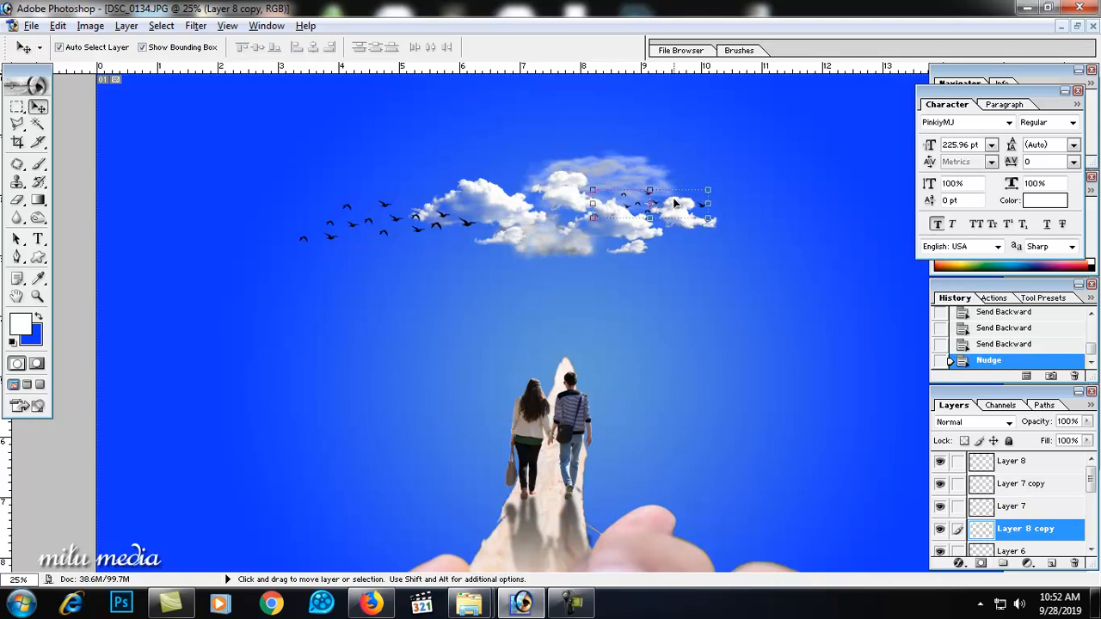
pyautogui.hotkey('shift', 'Right')
pyautogui.hotkey('shift', 'Right')
pyautogui.hotkey('shift', 'Right')
pyautogui.hotkey('shift', 'Right')
pyautogui.hotkey('shift', 'Right')
pyautogui.hotkey('shift', 'Right')
pyautogui.hotkey('shift', 'Right')
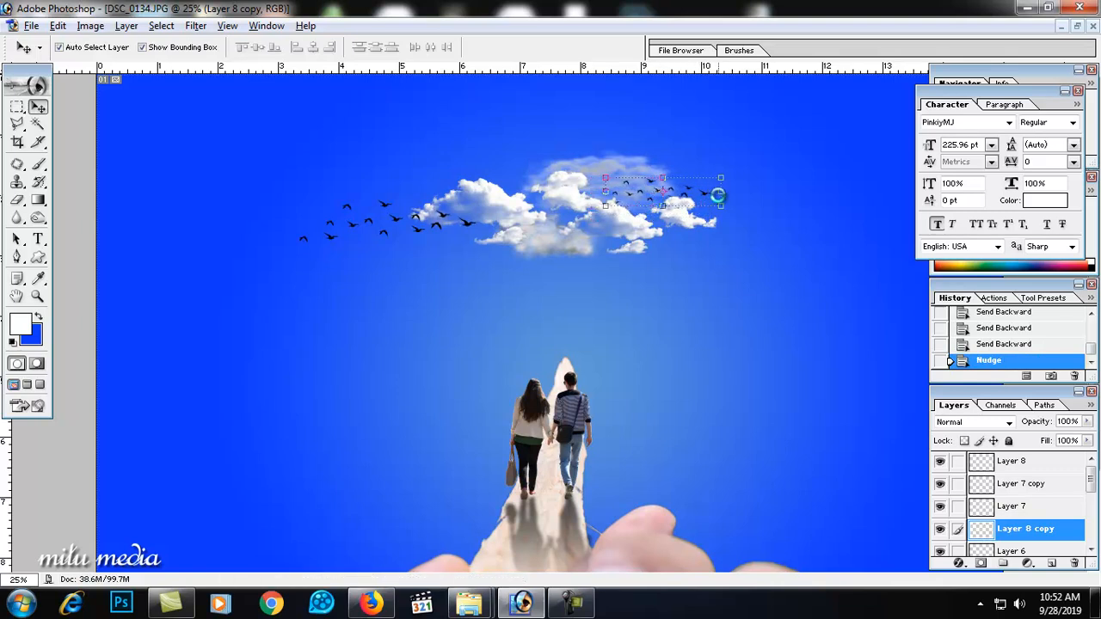
# Spread the two cloud groups slightly apart, then move the smoke cloud left and adjust its size
pyautogui.moveTo(617, 227); pyautogui.dragTo(639, 231)
pyautogui.moveTo(504, 203); pyautogui.dragTo(475, 203)
pyautogui.rightClick(607, 169)
pyautogui.click(627, 180)
pyautogui.moveTo(616, 169); pyautogui.dragTo(578, 167)
pyautogui.press('Return')
# Shift the blue gradient background's hue to -20 with Hue/Saturation
pyautogui.click(709, 294)
pyautogui.hotkey('ctrl', '-')
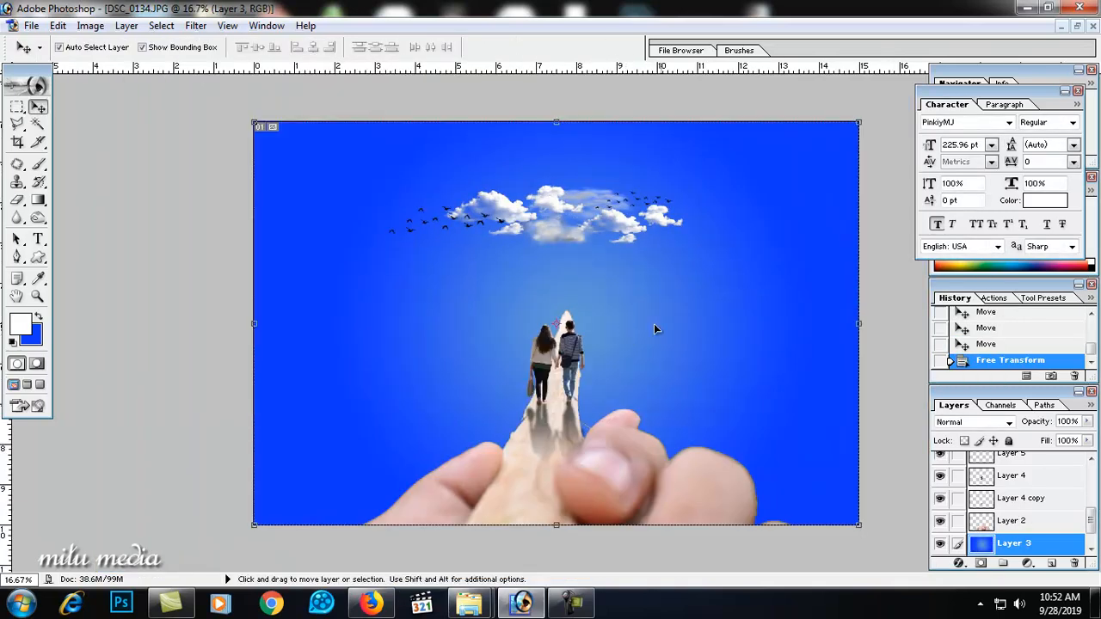
pyautogui.hotkey('ctrl', 'u')
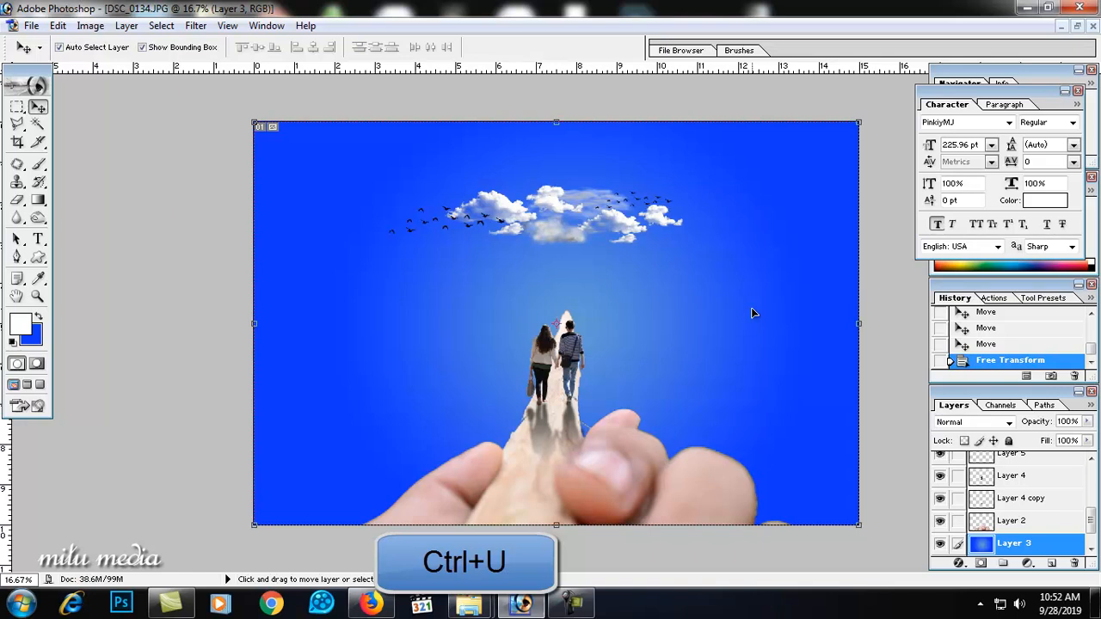
pyautogui.moveTo(883, 268); pyautogui.dragTo(814, 275)
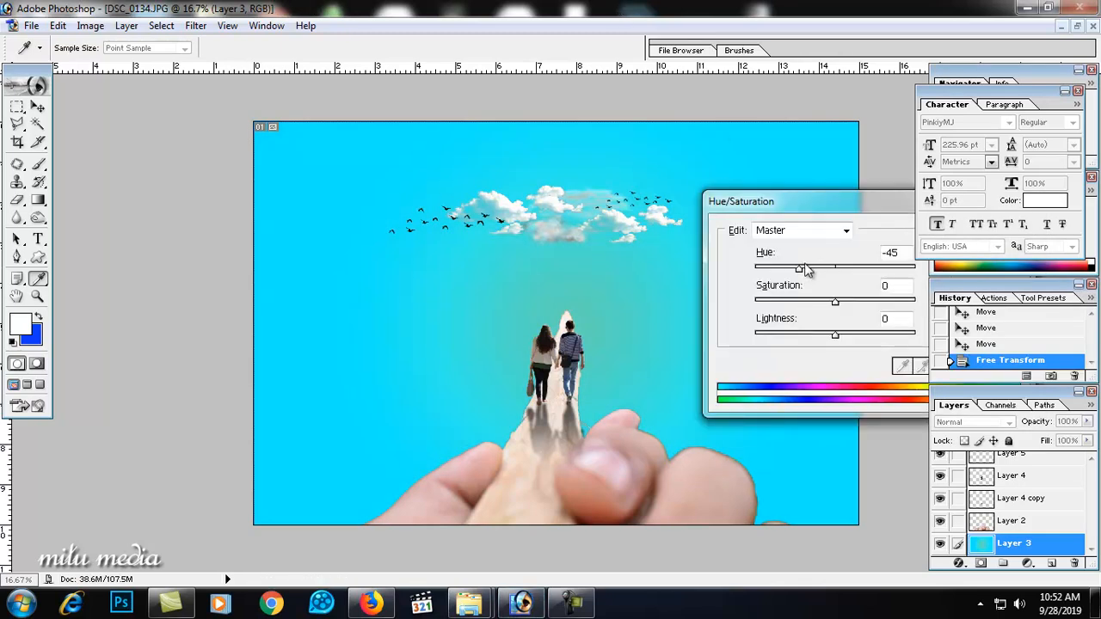
pyautogui.moveTo(806, 270); pyautogui.dragTo(821, 274)
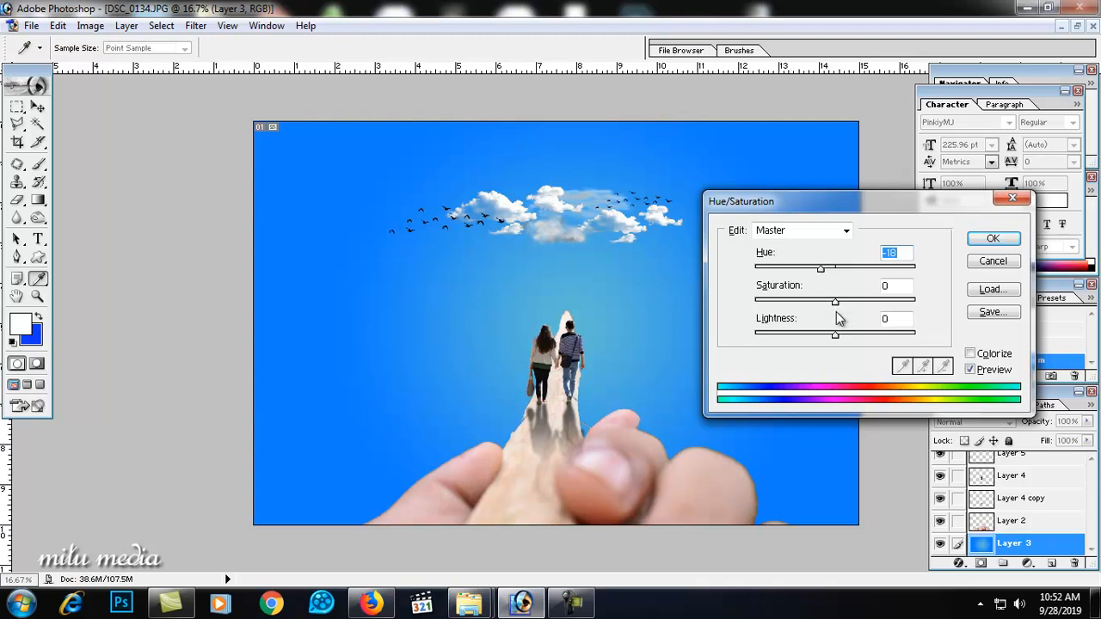
pyautogui.moveTo(823, 273)
pyautogui.mouseDown()
pyautogui.moveTo(794, 278)
pyautogui.moveTo(818, 275)
pyautogui.mouseUp()
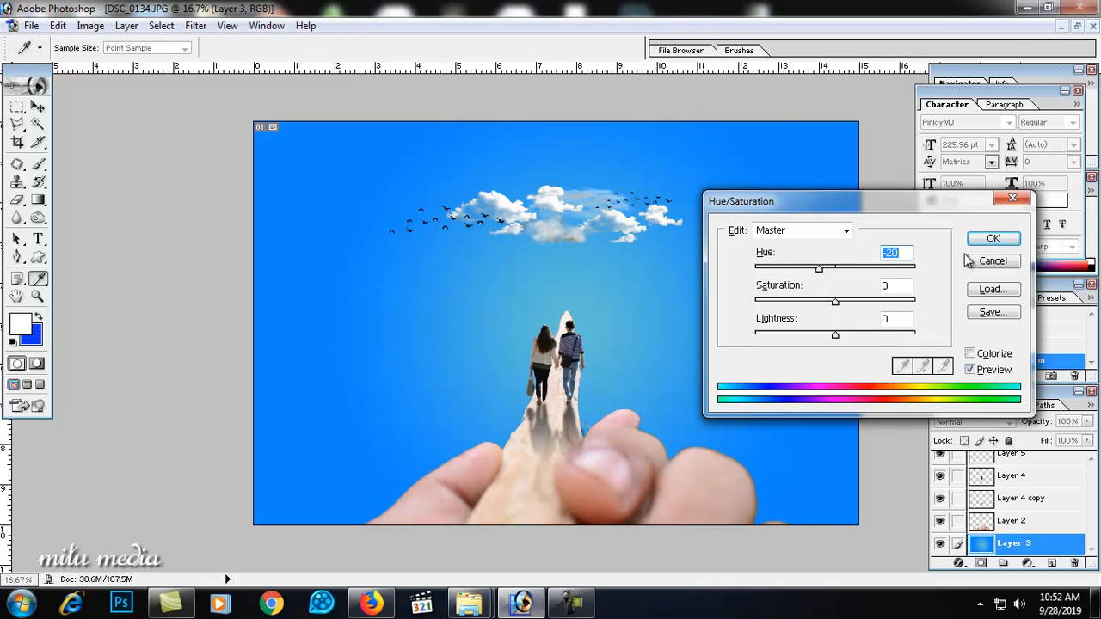
pyautogui.click(991, 240)
# Add a new empty layer above the left bird flock's layer at the top of the stack
pyautogui.press('v')
pyautogui.scroll(5, 1016, 498)
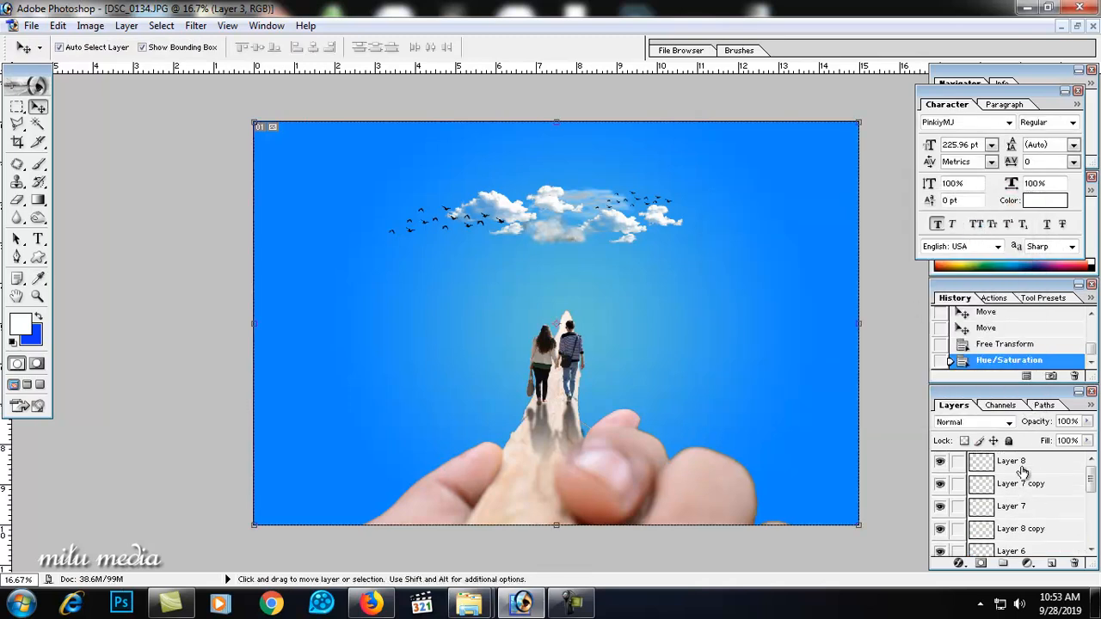
pyautogui.click(1038, 466)
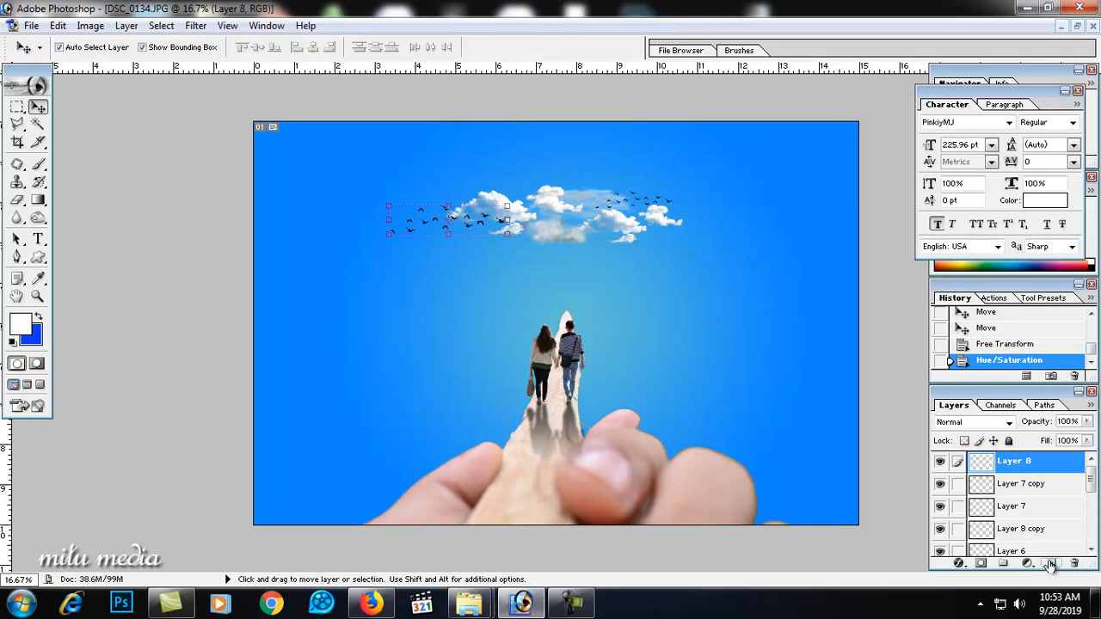
pyautogui.click(1050, 563)
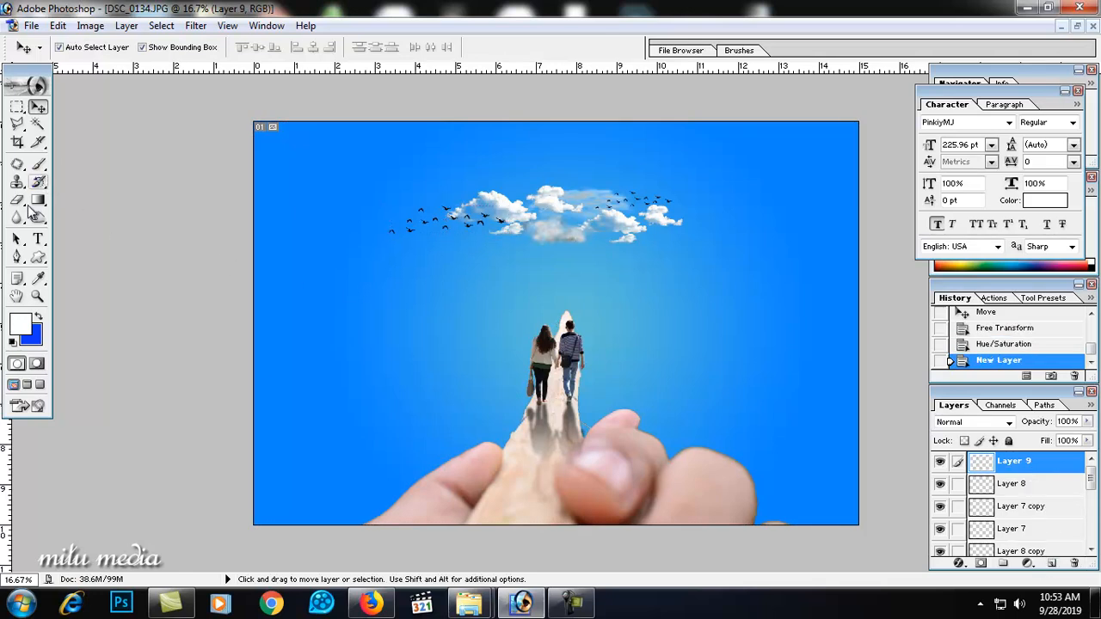
# Set a soft 63 px white brush to 100% flow and paint one dot in the sky above the left birds
pyautogui.click(38, 165)
pyautogui.moveTo(303, 50); pyautogui.dragTo(387, 65)
pyautogui.click(378, 49)
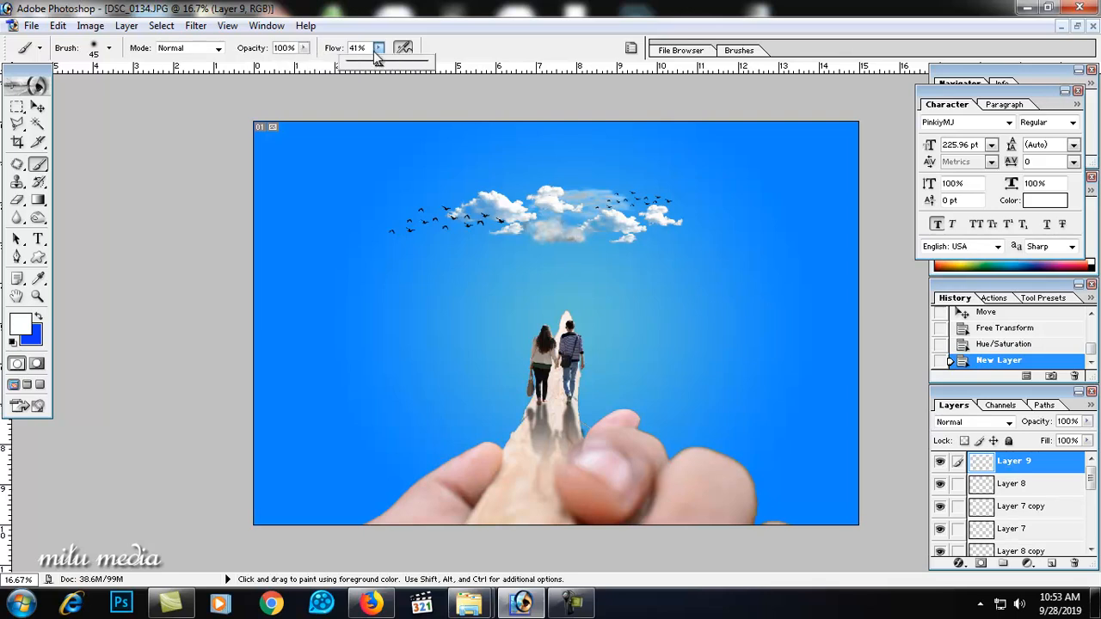
pyautogui.rightClick(478, 154)
pyautogui.moveTo(540, 182); pyautogui.dragTo(550, 183)
pyautogui.press('Return')
pyautogui.click(392, 171)
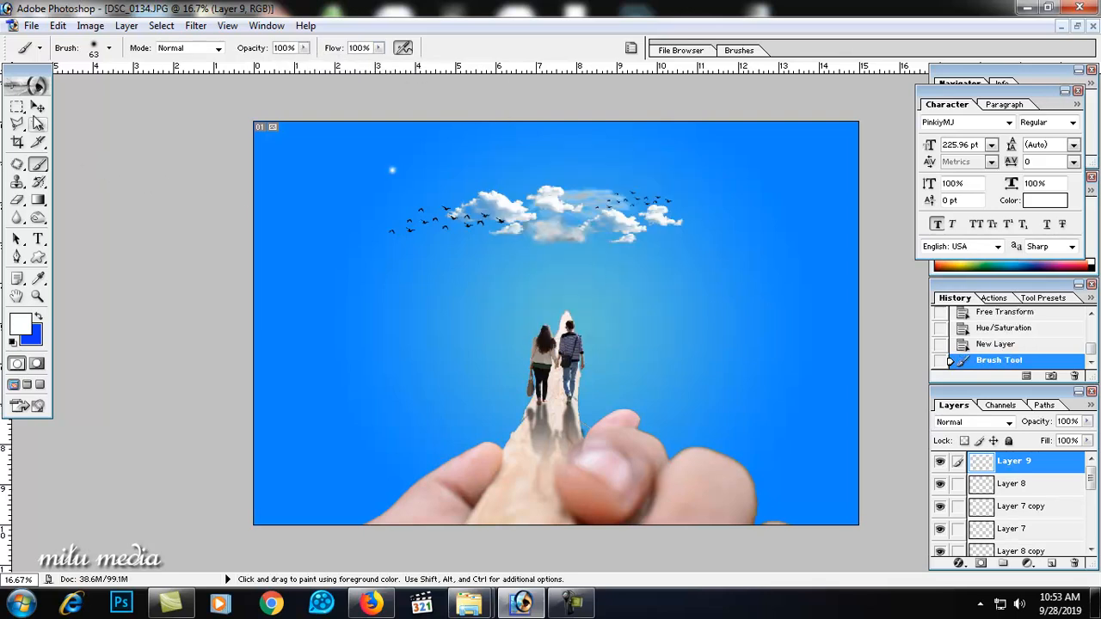
# Enlarge the white dot into a glow over the right clouds and set its blend mode to Overlay
pyautogui.click(38, 106)
pyautogui.hotkey('ctrl', 't')
pyautogui.moveTo(392, 174); pyautogui.dragTo(464, 205)
pyautogui.press('Return')
pyautogui.moveTo(393, 177); pyautogui.dragTo(655, 212)
pyautogui.click(1008, 422)
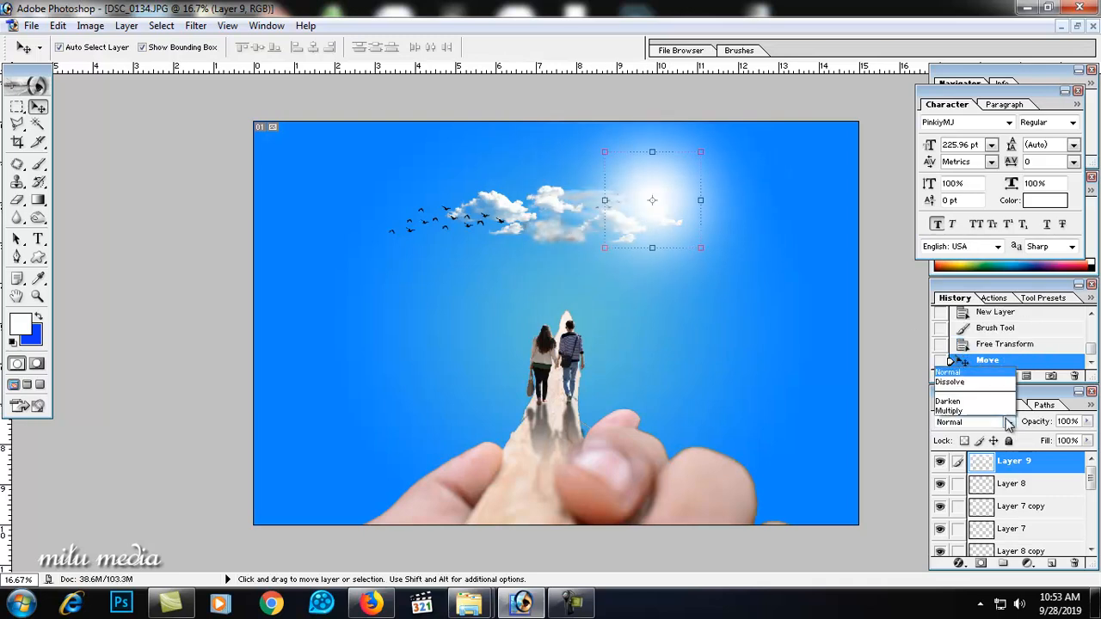
pyautogui.click(954, 283)
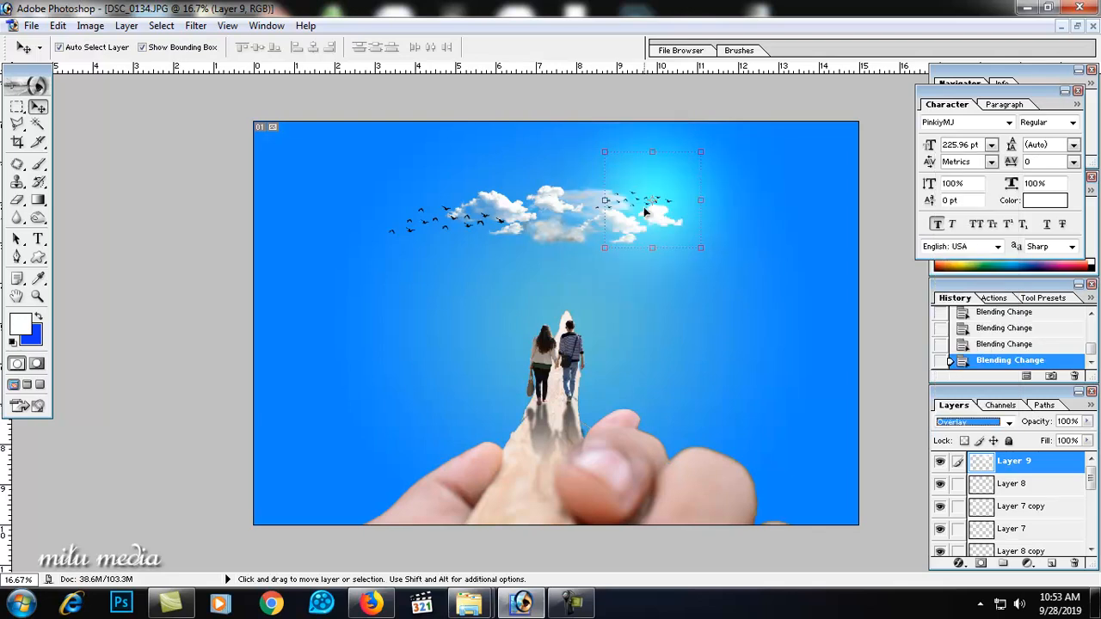
# Enlarge the Overlay glow to about 176% and place it over the sky around the right-hand clouds
pyautogui.moveTo(644, 208); pyautogui.dragTo(619, 244)
pyautogui.keyDown('alt'); pyautogui.click(664, 177); pyautogui.keyUp('alt')
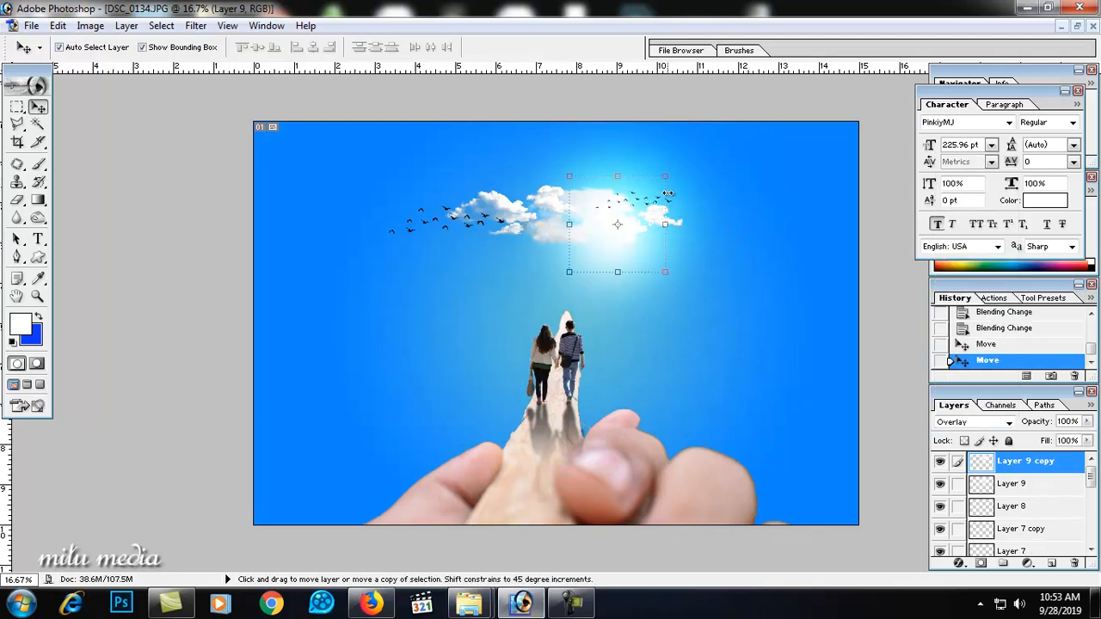
pyautogui.hotkey('ctrl', 'z')
pyautogui.moveTo(667, 175); pyautogui.dragTo(704, 140)
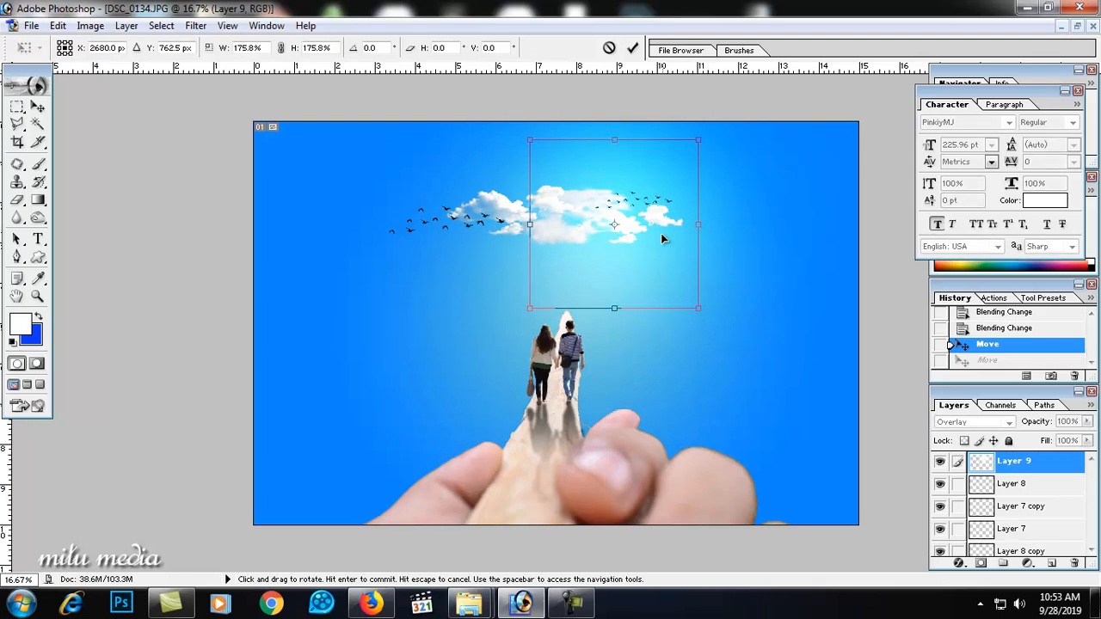
pyautogui.doubleClick(661, 247)
pyautogui.moveTo(657, 241); pyautogui.dragTo(698, 230)
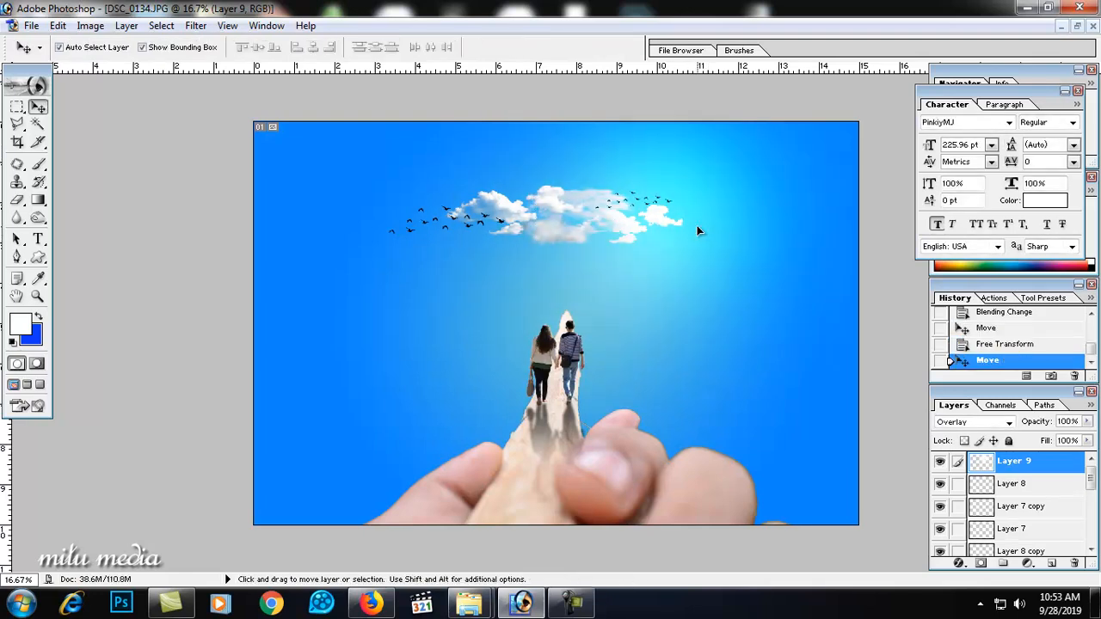
# Scale the glow back down moderately around its centre over the right-hand clouds
pyautogui.hotkey('ctrl', 't')
pyautogui.moveTo(748, 131); pyautogui.dragTo(720, 160)
pyautogui.press('Return')
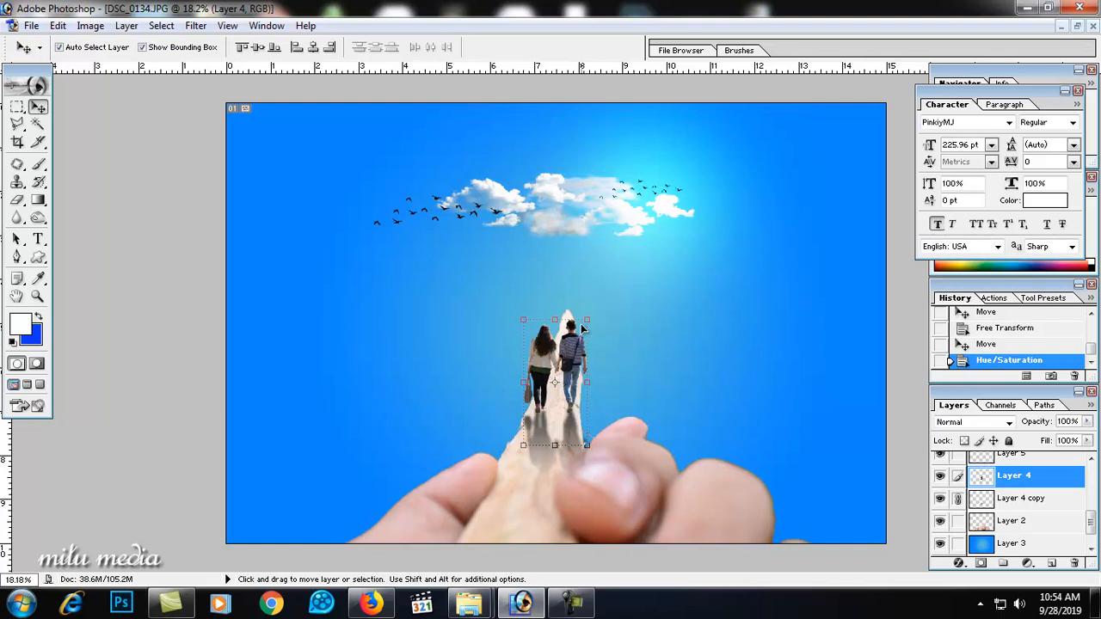
# Shrink the couple together with their linked shadow and move them lower on the wooden stick
pyautogui.moveTo(585, 321); pyautogui.dragTo(569, 373)
pyautogui.press('Return')
pyautogui.hotkey('ctrl', '0')
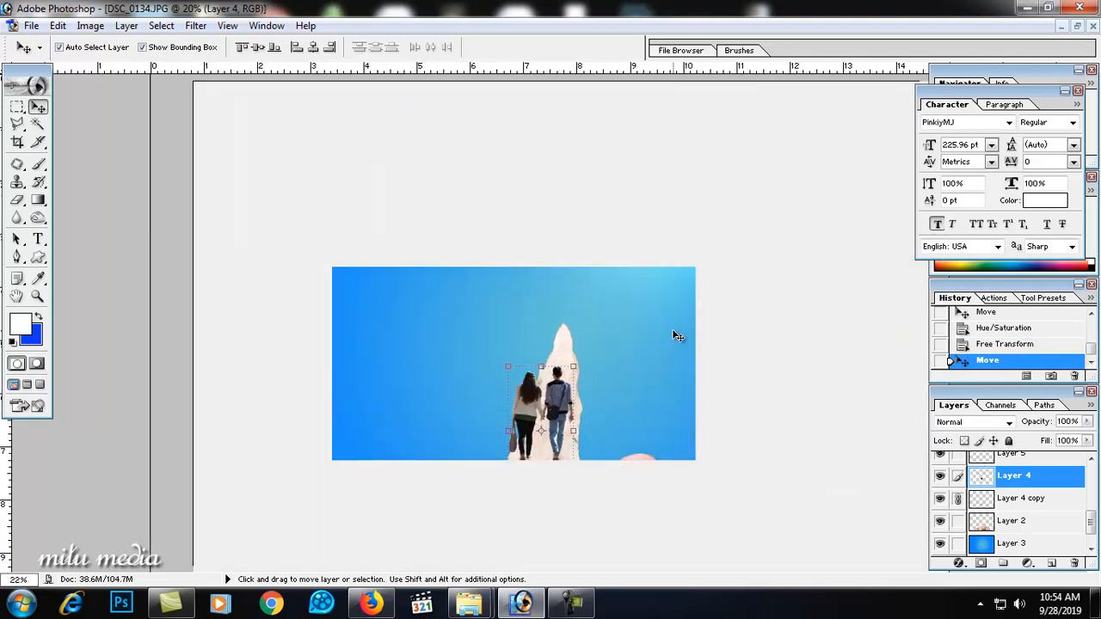
# Select the left cloud's layer and open bird-hd-png-birds-png-transparent-picture-1600.png from the dddddddd folder in Photoshop
pyautogui.click(481, 178)
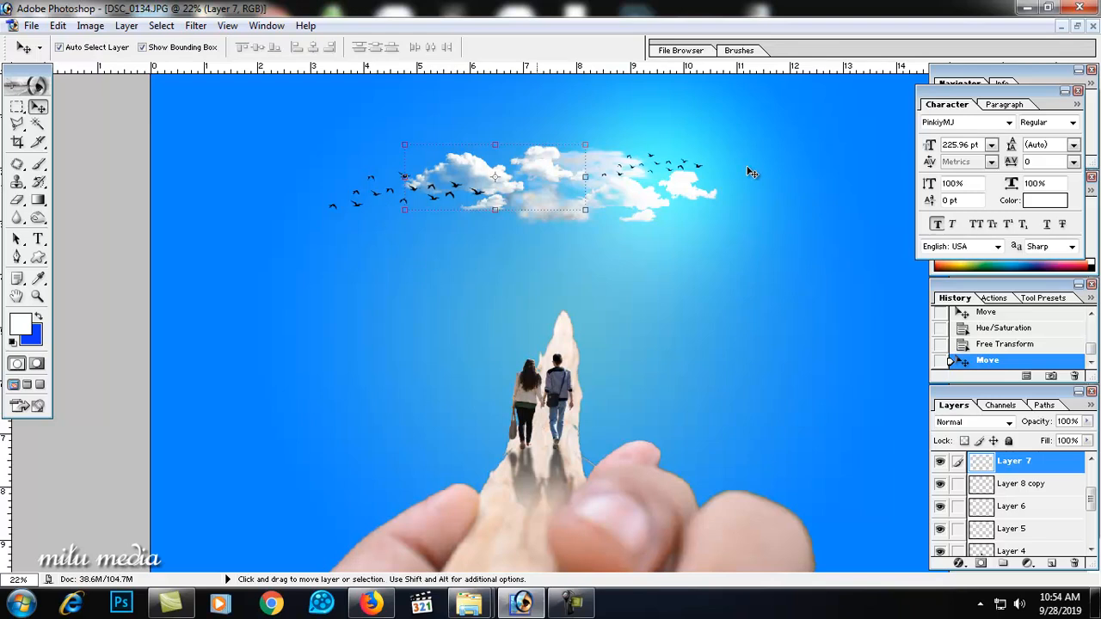
pyautogui.click(1026, 8)
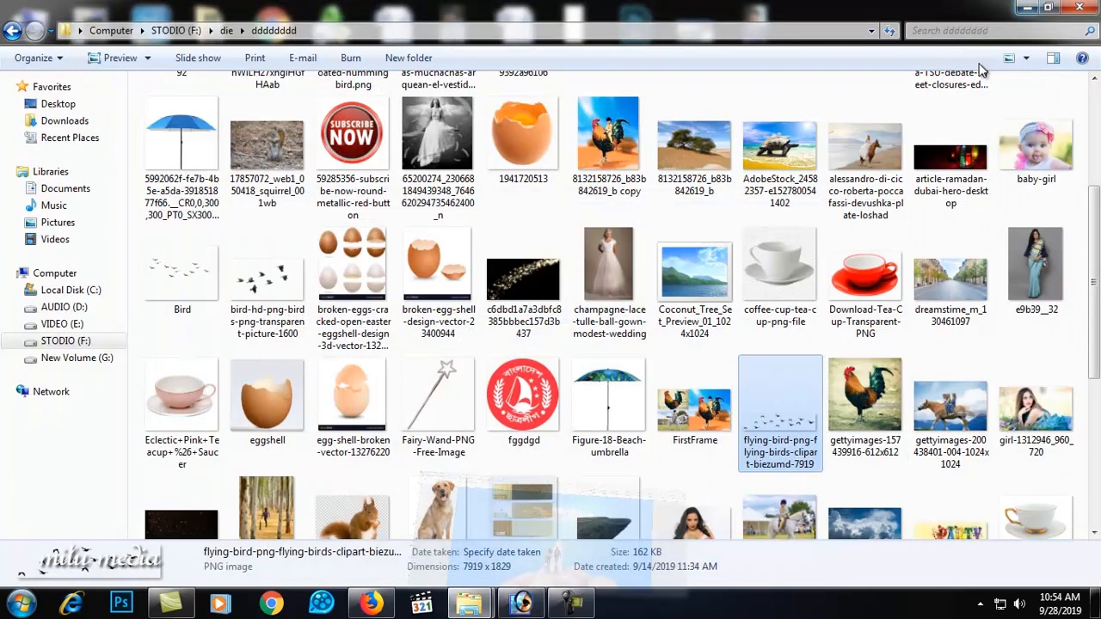
pyautogui.moveTo(267, 275); pyautogui.dragTo(498, 390)
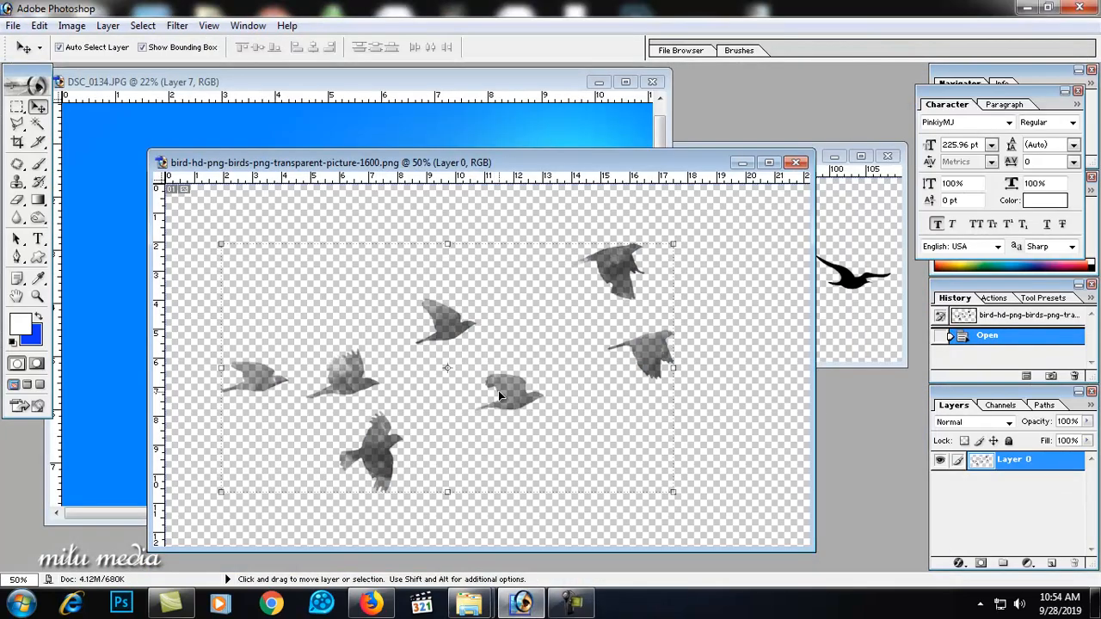
# Bring the large birds into the DSC_0134.JPG composition and position them across the lower part of the clouds
pyautogui.click(17, 163)
pyautogui.press('v')
pyautogui.moveTo(461, 279); pyautogui.dragTo(434, 136)
pyautogui.doubleClick(440, 82)
pyautogui.moveTo(552, 139); pyautogui.dragTo(551, 231)
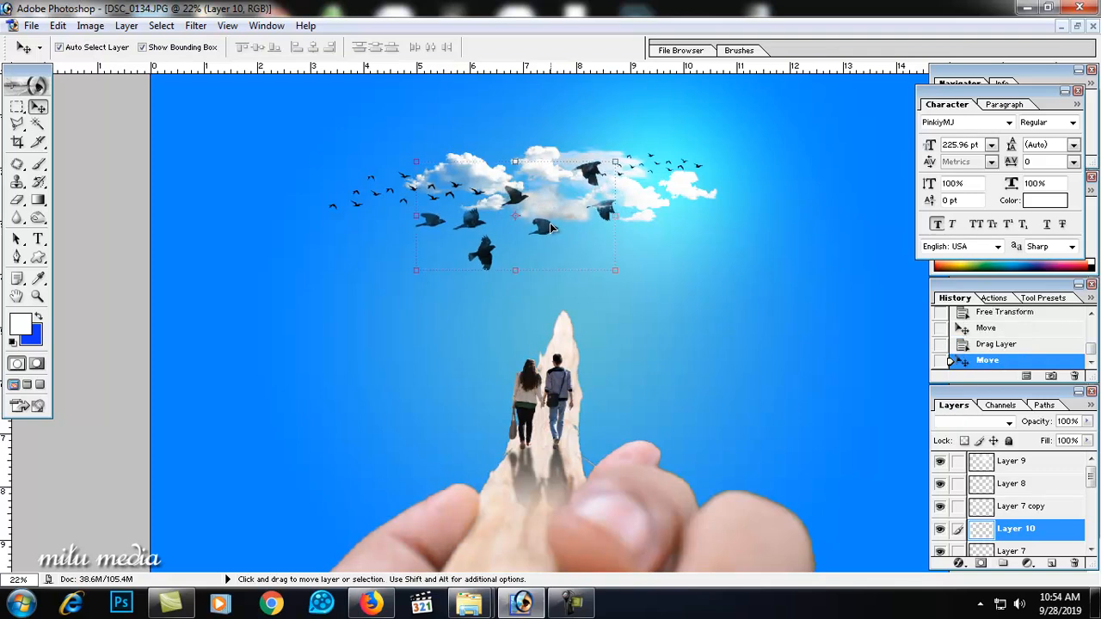
# Outline the four left-hand large birds with the Patch tool and cut them to a new layer
pyautogui.click(17, 165)
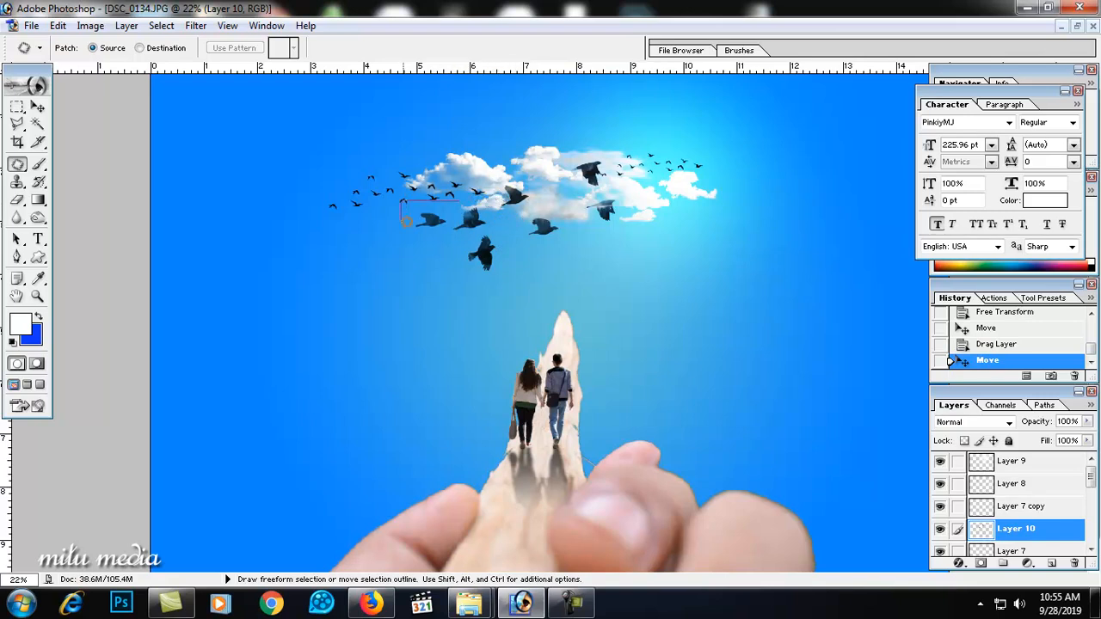
pyautogui.moveTo(574, 233); pyautogui.dragTo(566, 212)
pyautogui.moveTo(508, 174); pyautogui.dragTo(499, 180)
pyautogui.rightClick(521, 206)
pyautogui.click(17, 107)
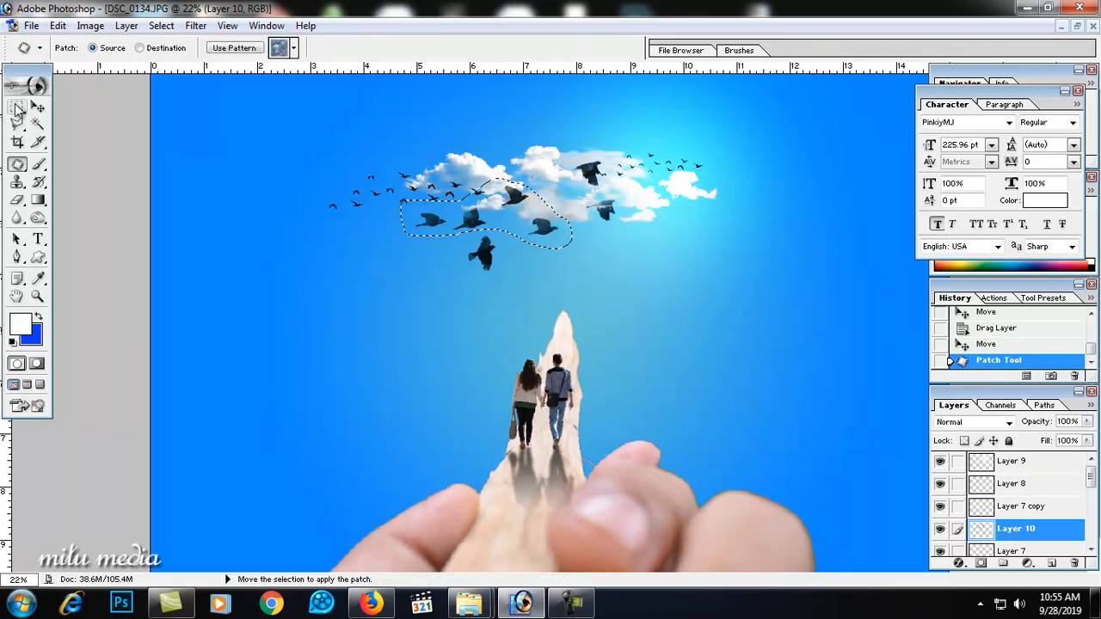
pyautogui.rightClick(482, 207)
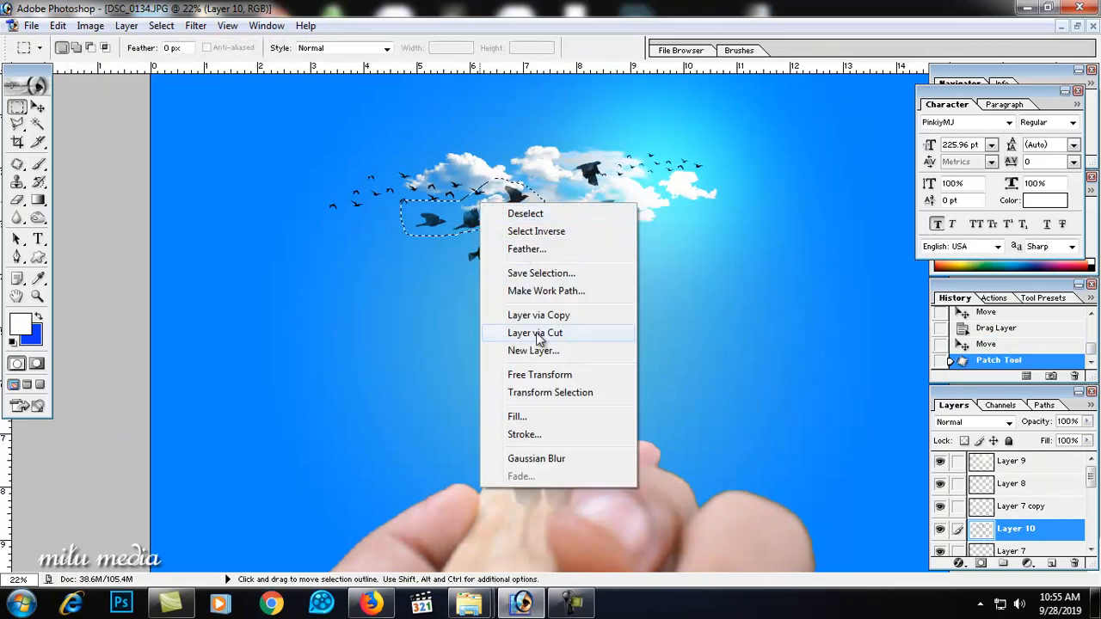
pyautogui.click(535, 333)
pyautogui.click(38, 106)
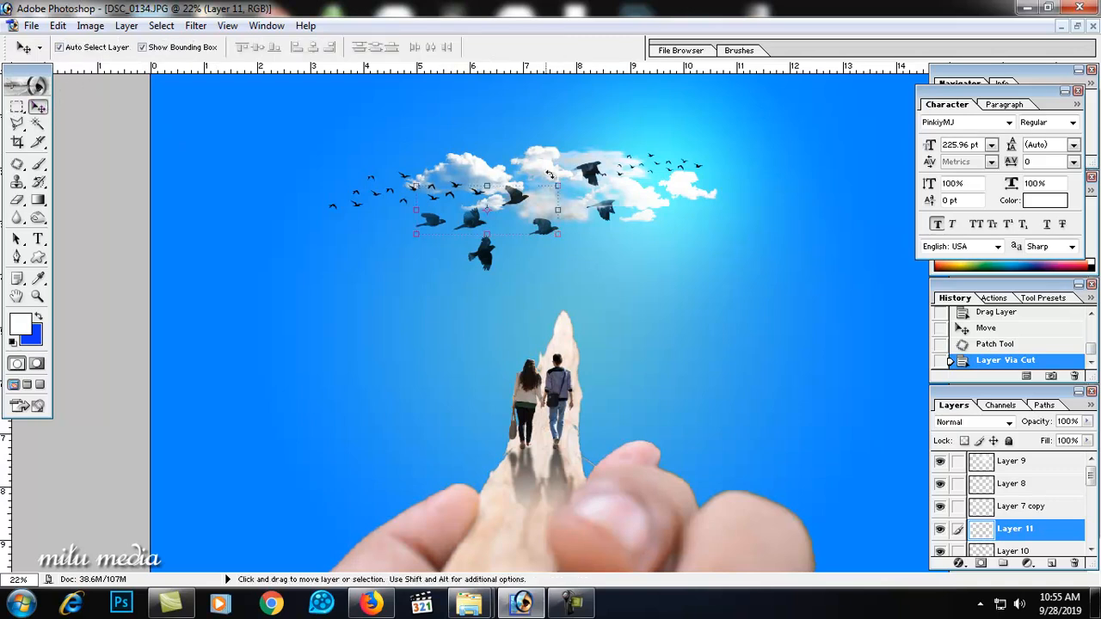
# Move the remaining three large birds over the right-hand clouds and scale them to about 54%
pyautogui.click(596, 185)
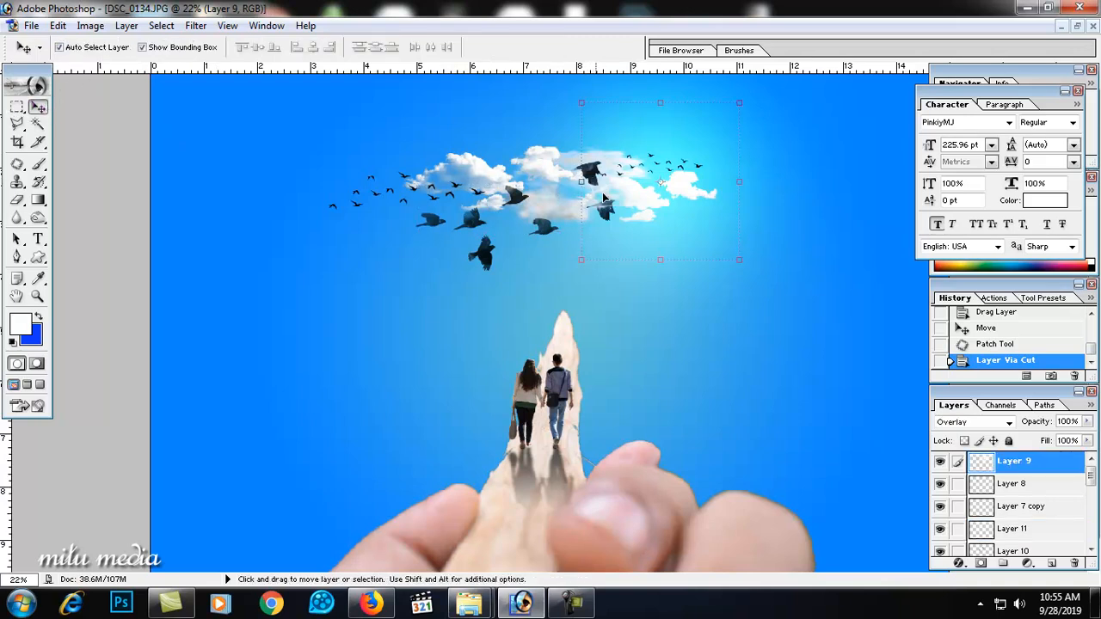
pyautogui.click(482, 260)
pyautogui.moveTo(482, 260); pyautogui.dragTo(615, 243)
pyautogui.moveTo(749, 142); pyautogui.dragTo(670, 209)
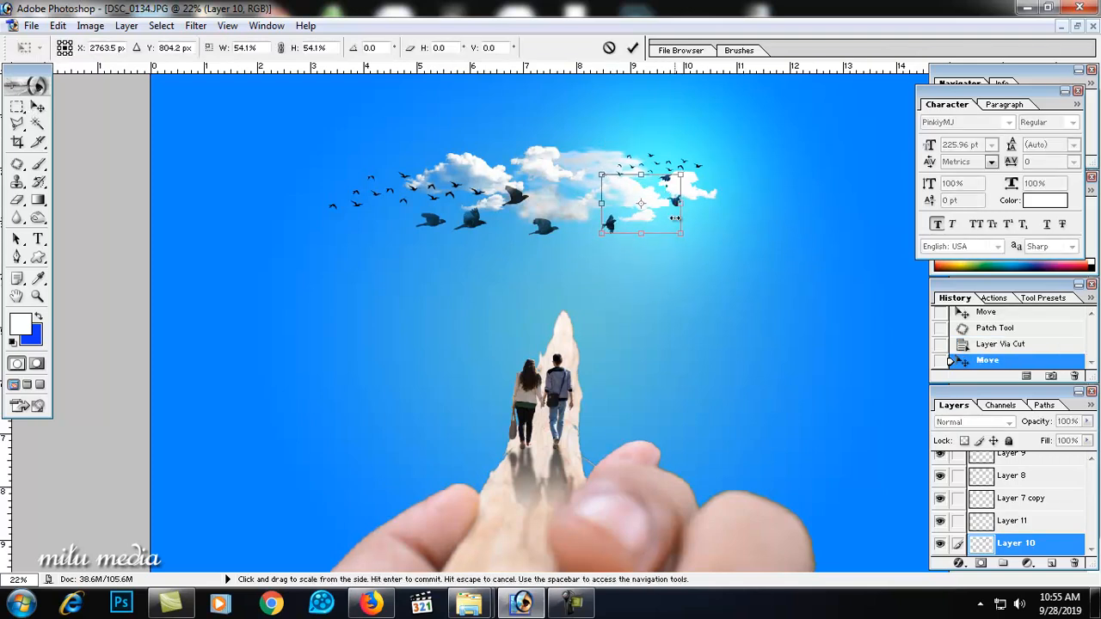
pyautogui.press('Return')
# Scale the four-bird layer to about 84% and place it just under the middle of the clouds
pyautogui.moveTo(542, 229); pyautogui.dragTo(547, 229)
pyautogui.moveTo(565, 186); pyautogui.dragTo(542, 194)
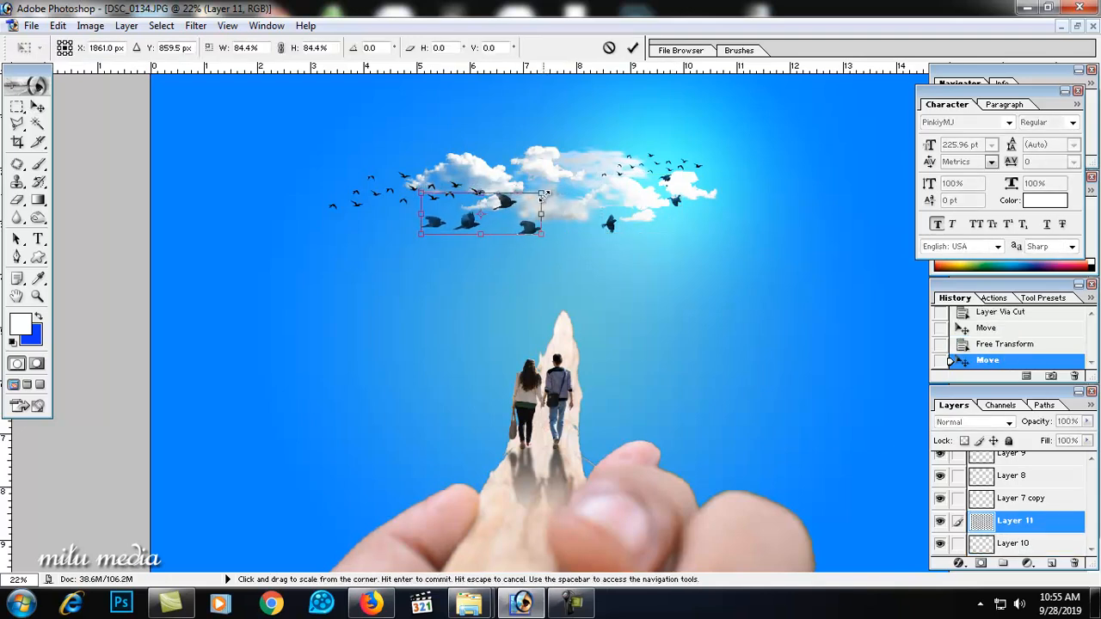
pyautogui.press('Return')
pyautogui.moveTo(526, 230); pyautogui.dragTo(555, 227)
# Recolour the blue gradient background to green with Hue/Saturation, using hue -128 and saturation -27
pyautogui.click(761, 311)
pyautogui.keyDown('alt'); pyautogui.click(728, 316); pyautogui.keyUp('alt')
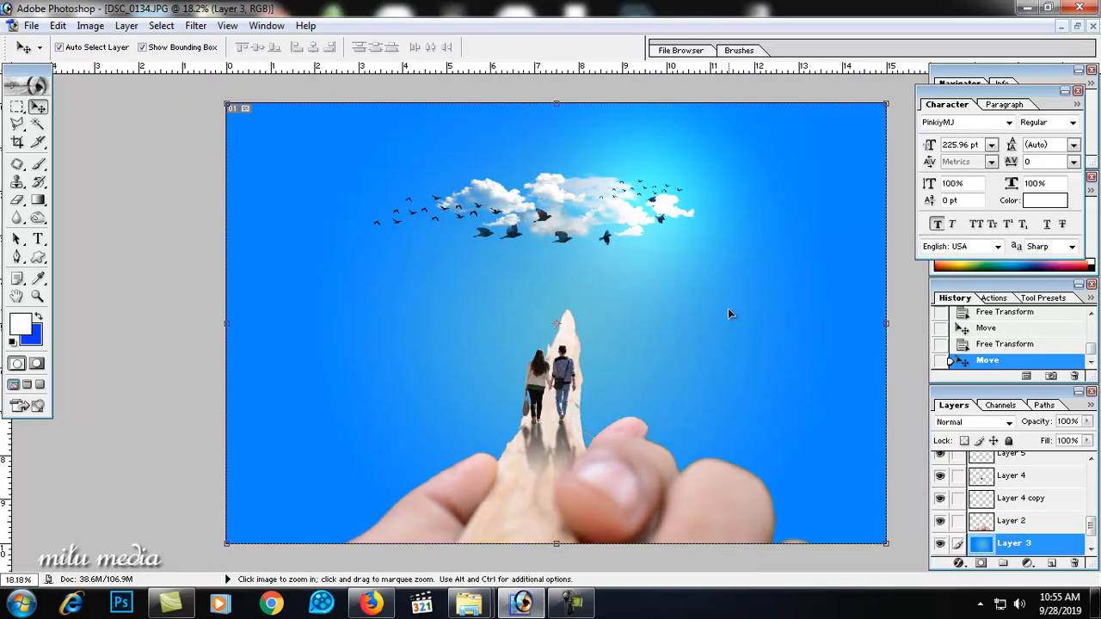
pyautogui.hotkey('ctrl', 'u')
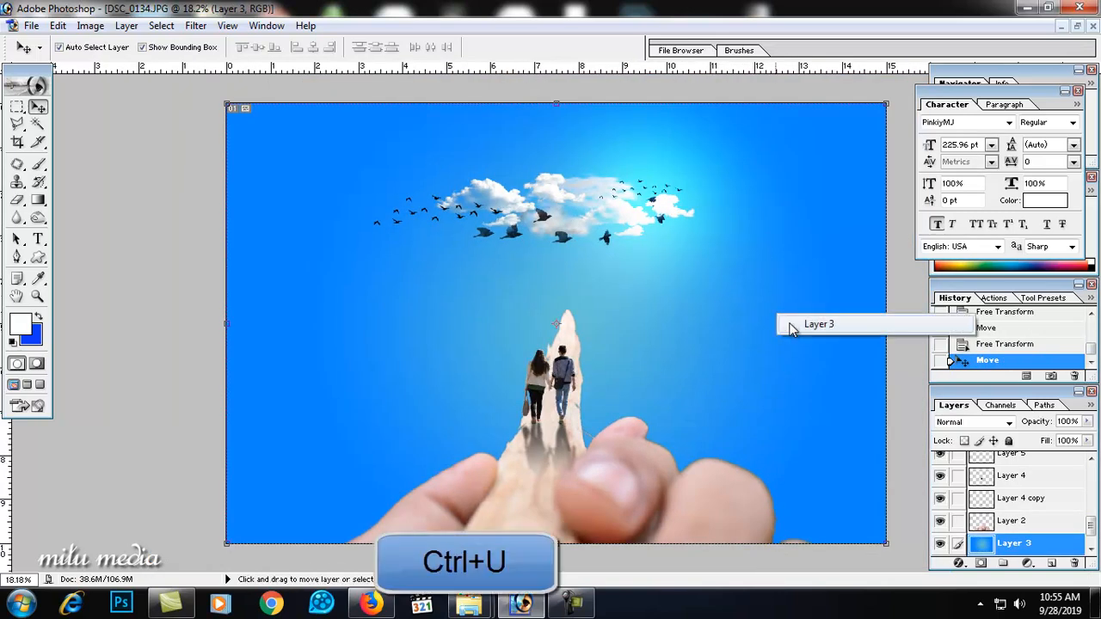
pyautogui.moveTo(889, 273); pyautogui.dragTo(837, 339)
pyautogui.moveTo(800, 267); pyautogui.dragTo(771, 287)
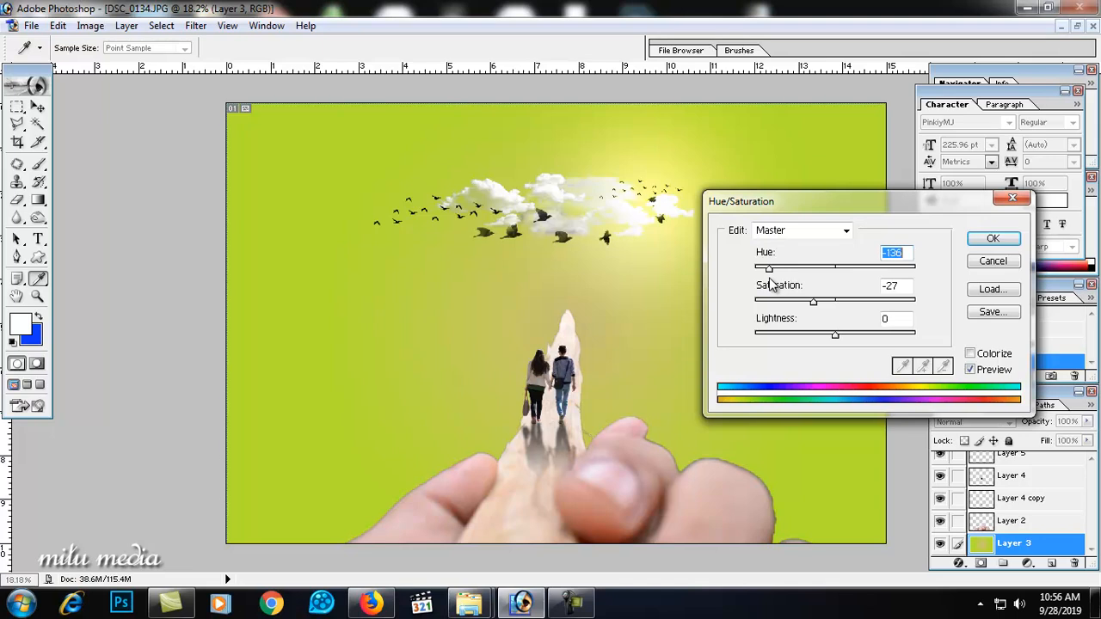
pyautogui.moveTo(771, 286); pyautogui.dragTo(772, 272)
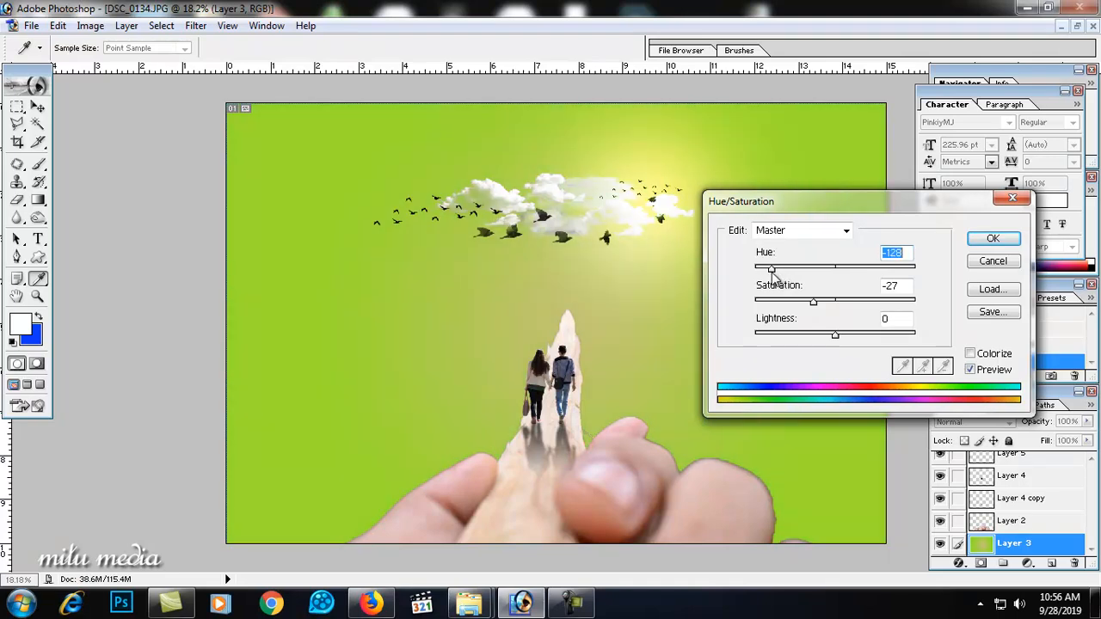
pyautogui.click(973, 240)
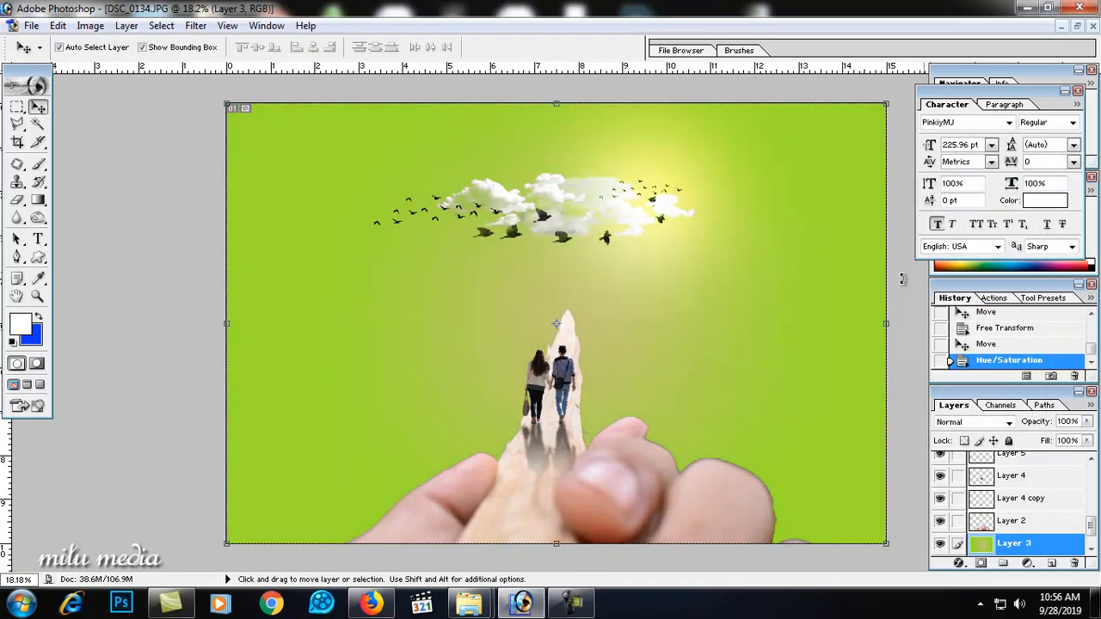
pyautogui.hotkey('ctrl', '0')
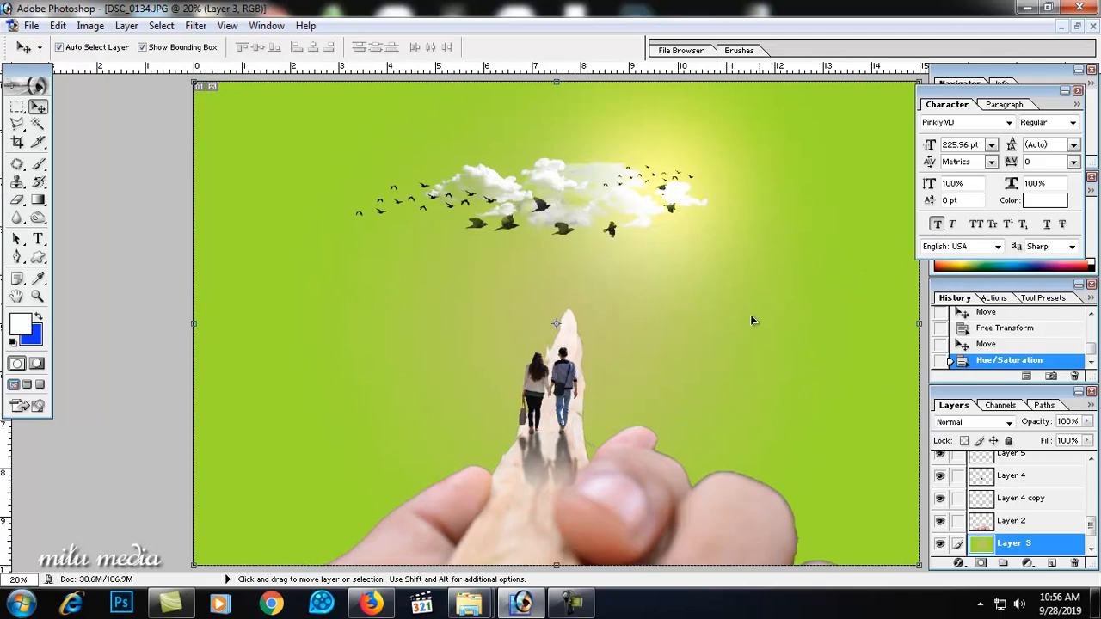